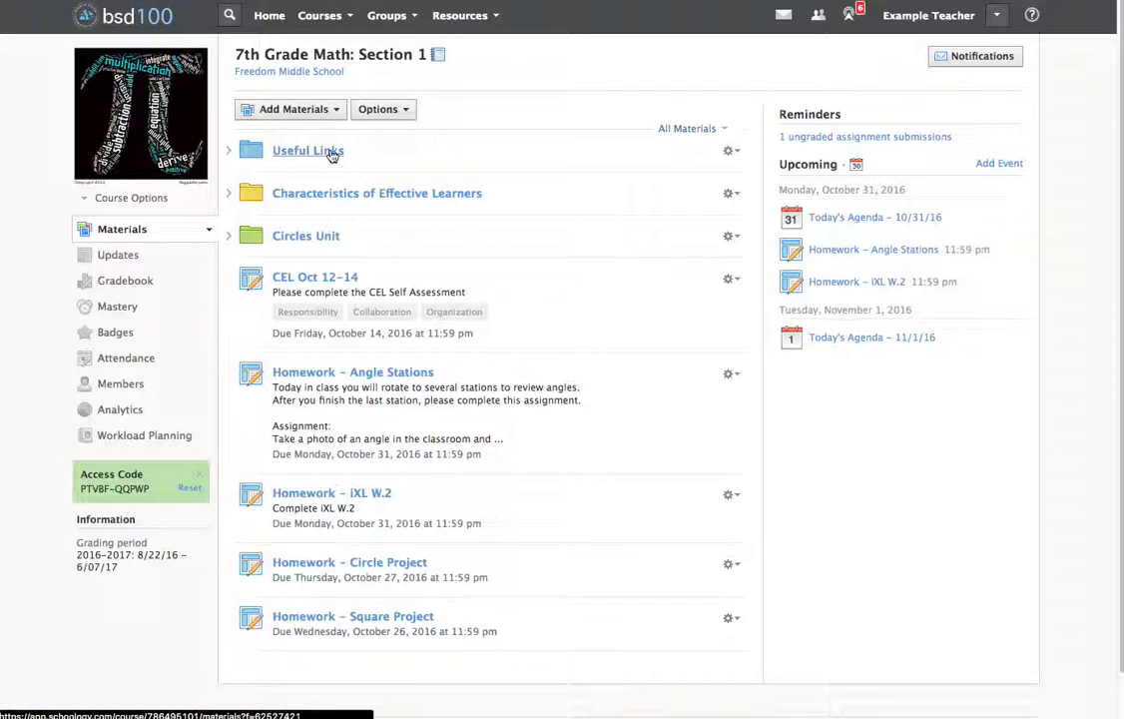
Open the Useful Links folder and start adding a new link to it.
left_click(331, 152)
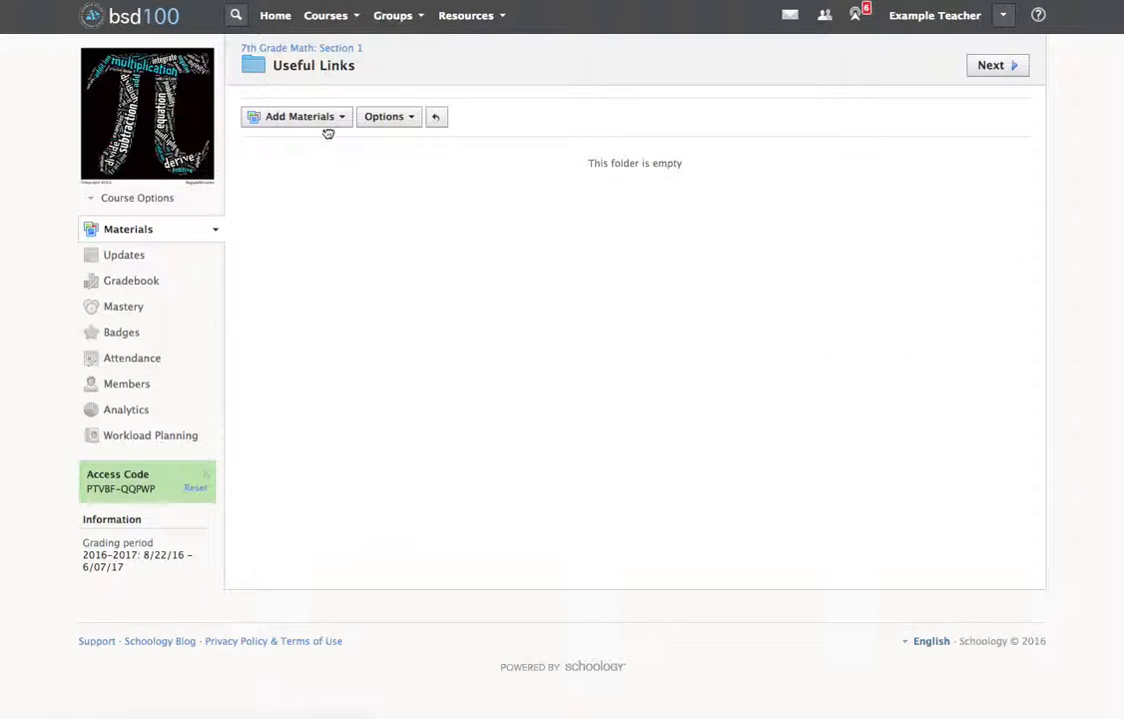
left_click(329, 117)
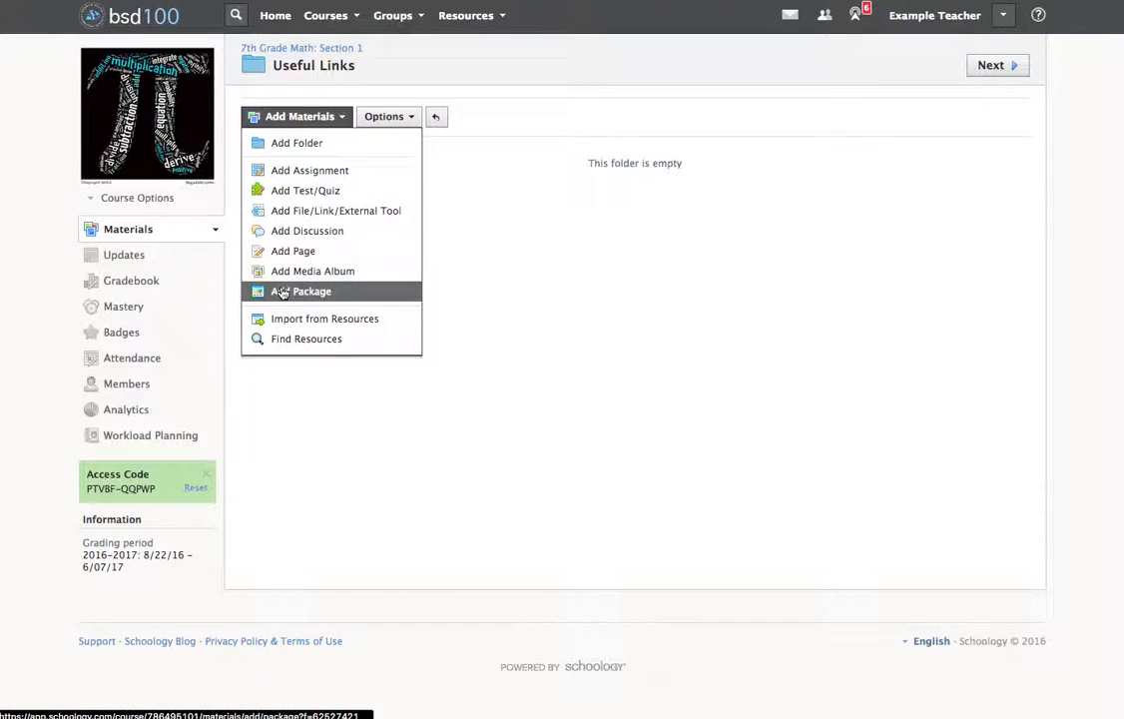
left_click(299, 214)
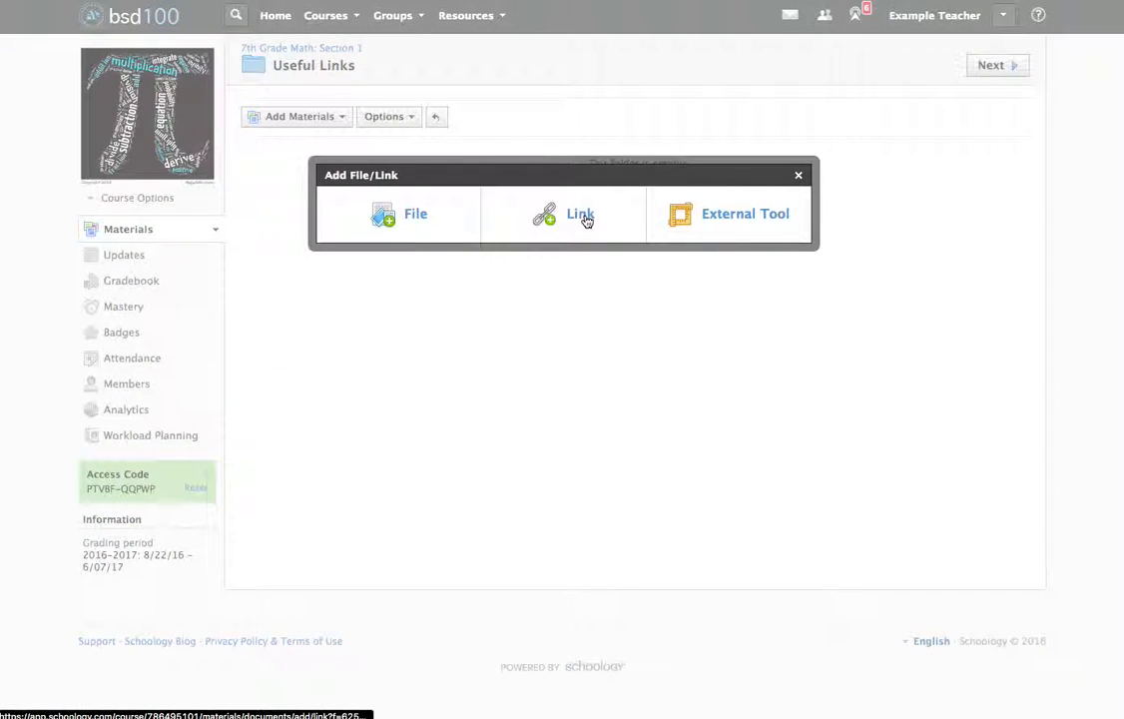
left_click(583, 217)
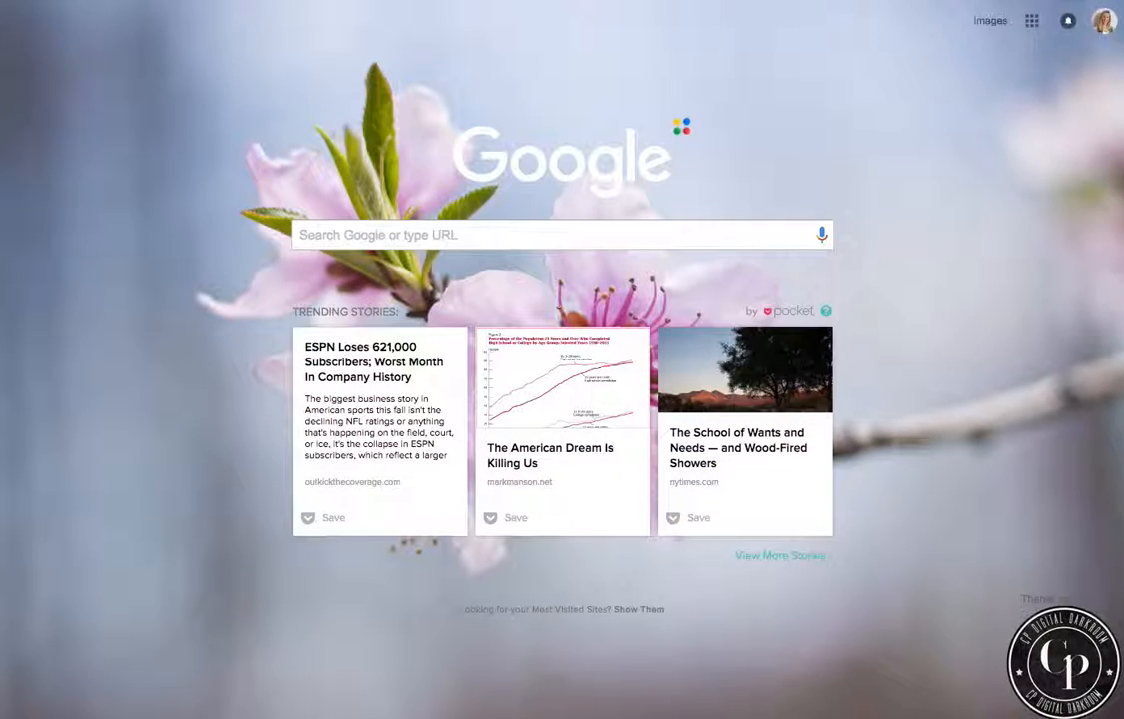
Search the web for "ixl berwyn" and open the IXL sign-in page of Berwyn South School District #100.
type("ixl ber")
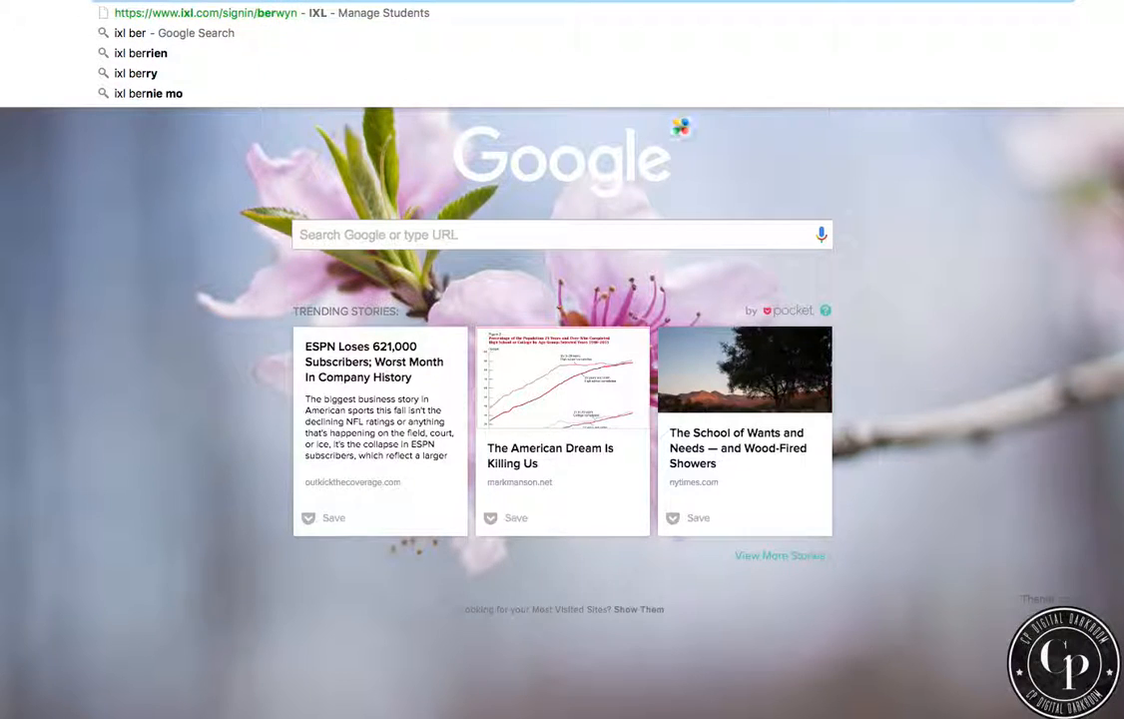
key("Return")
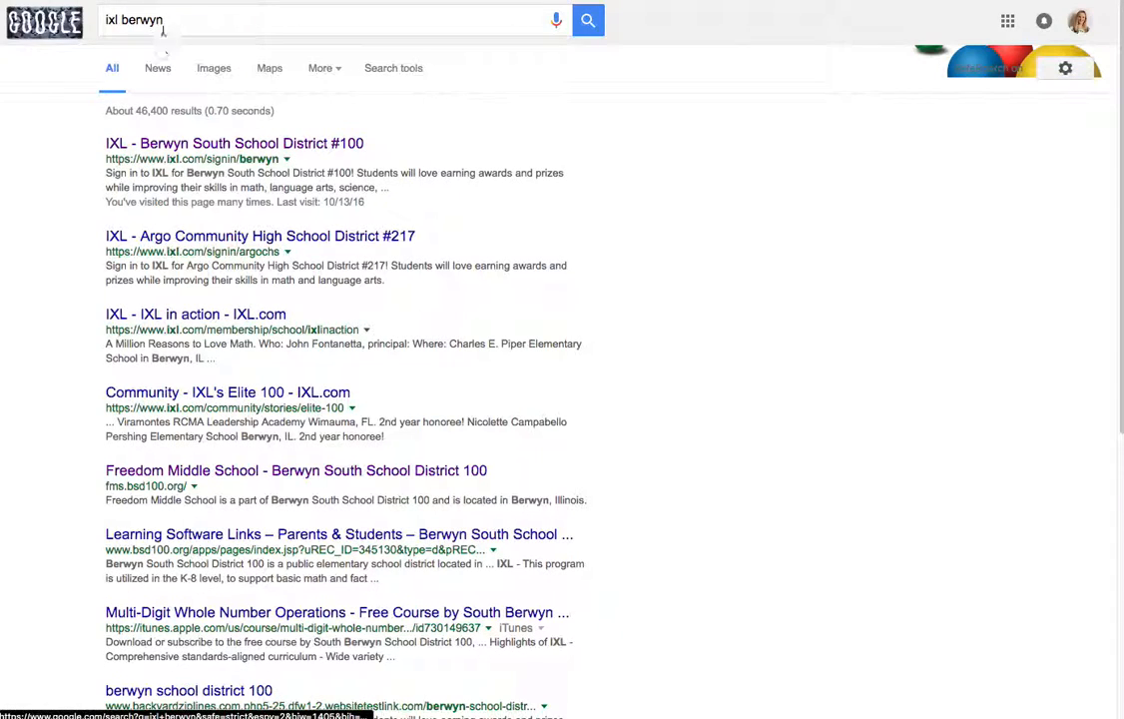
left_click(171, 20)
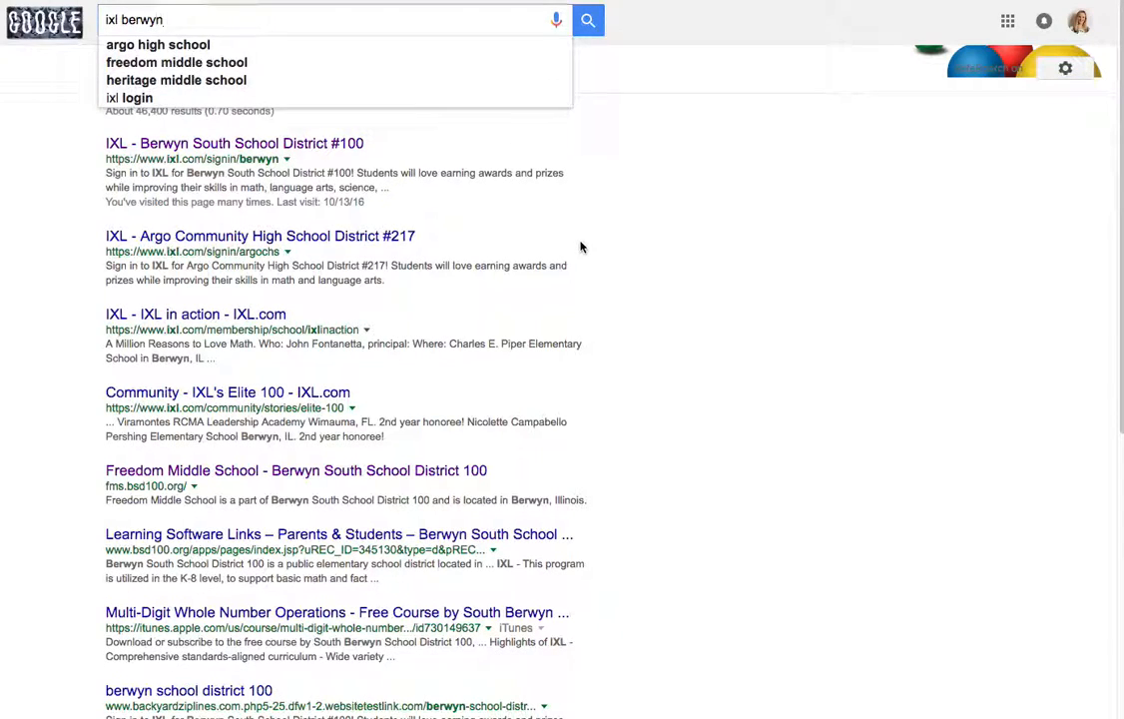
left_click(244, 154)
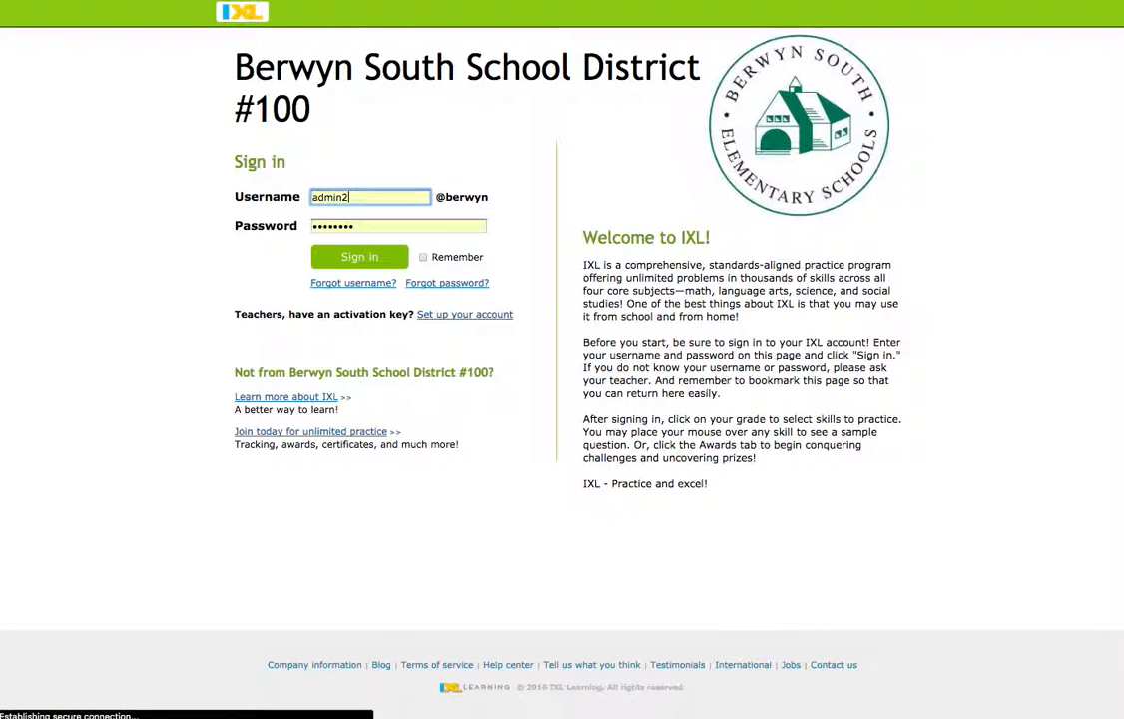
left_click(359, 256)
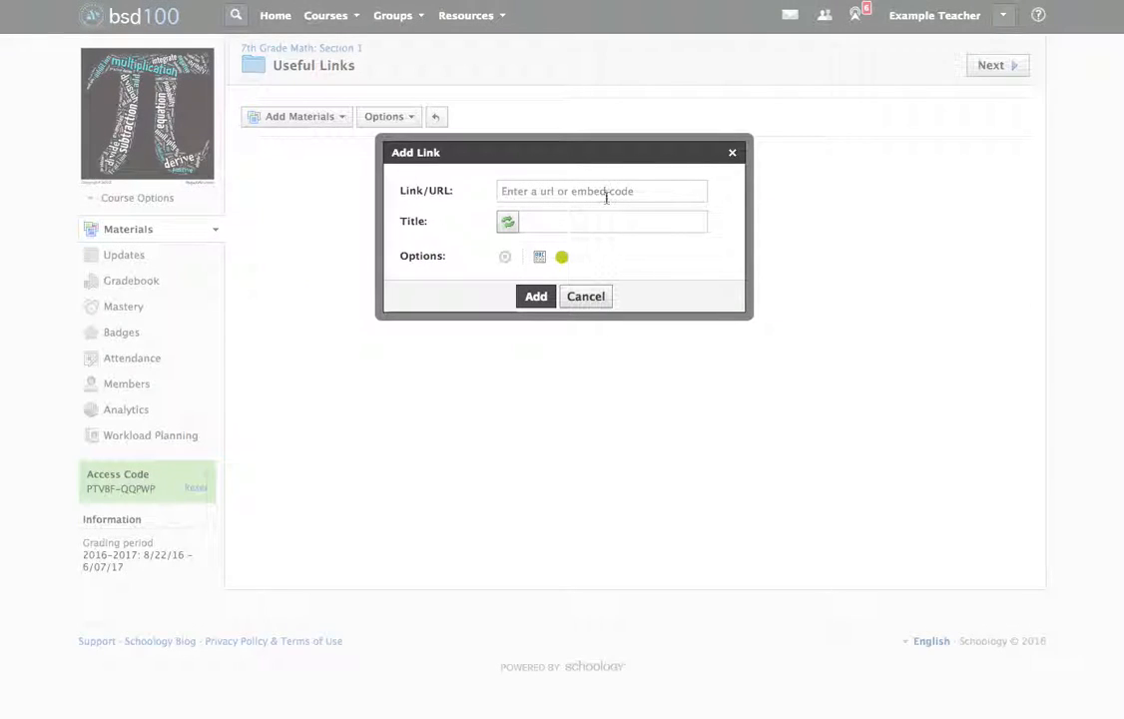
left_click(602, 189)
type("https://www.ixl.com/signin/berwyn")
left_click(586, 221)
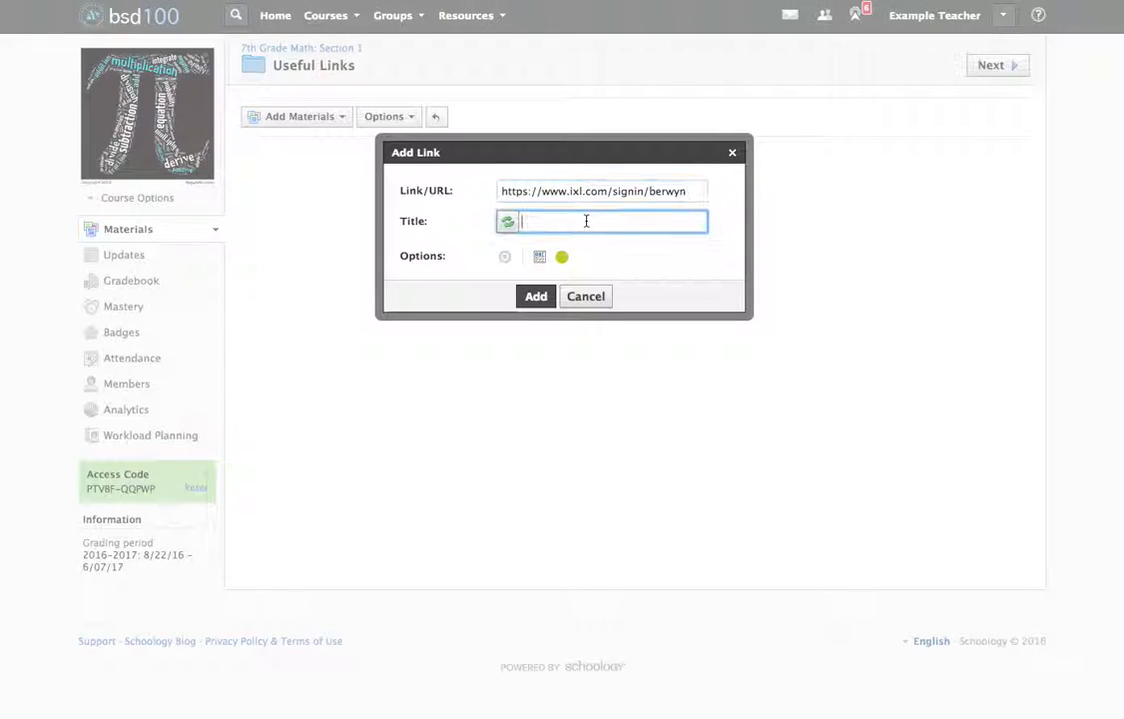
type("iXL Berwyn")
left_click(536, 296)
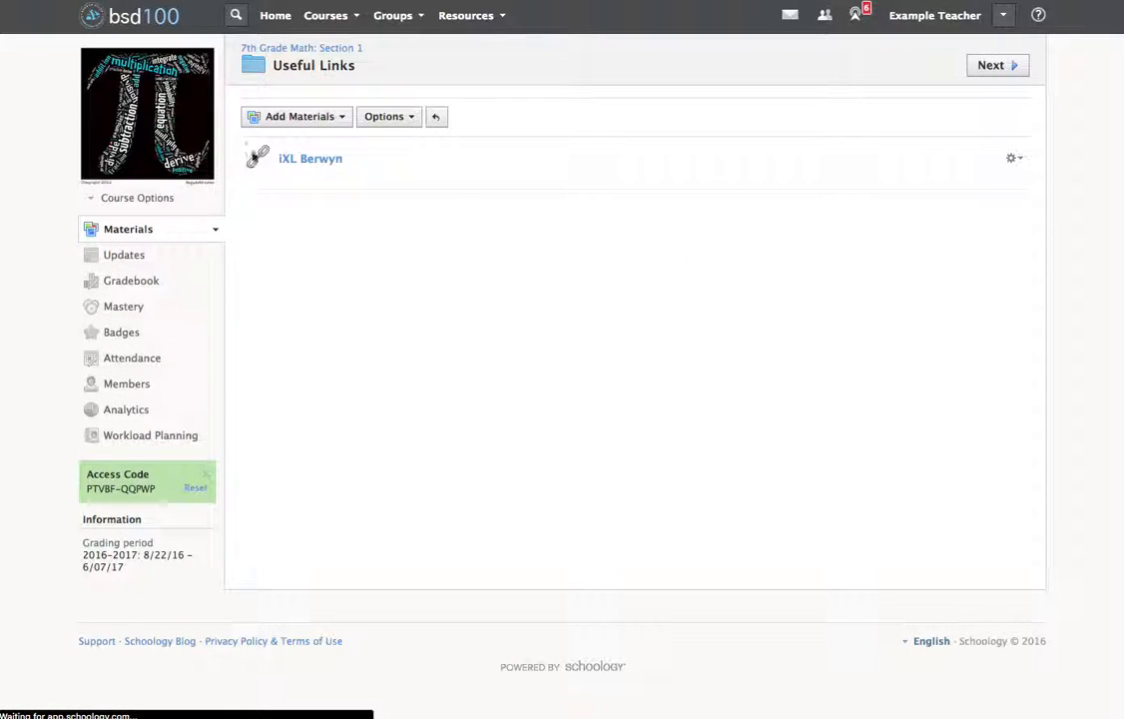
View the contents of the Circles Unit folder and return to the 7th Grade Math course materials.
left_click(306, 50)
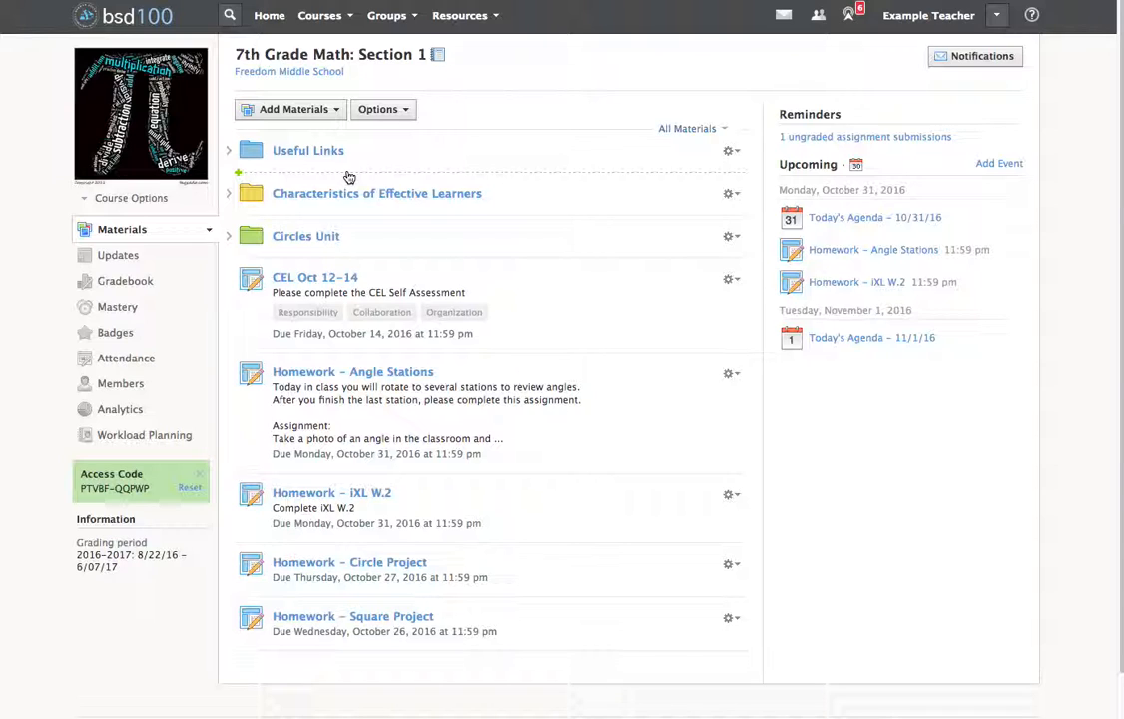
left_click(307, 238)
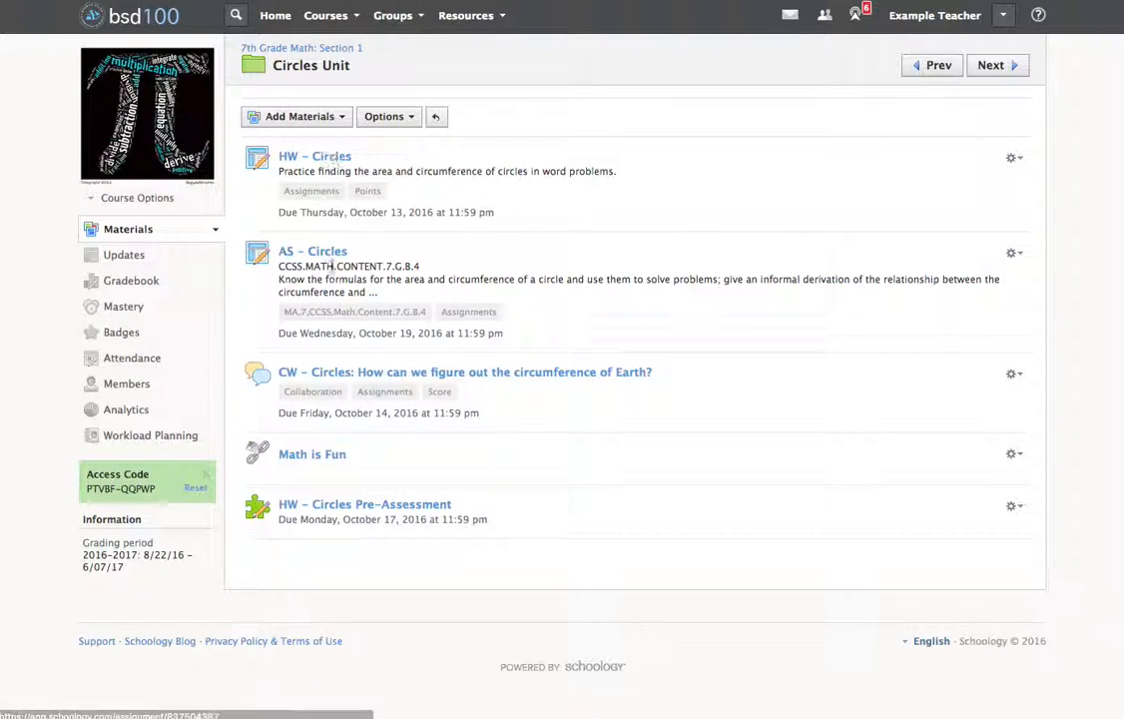
left_click(17, 2)
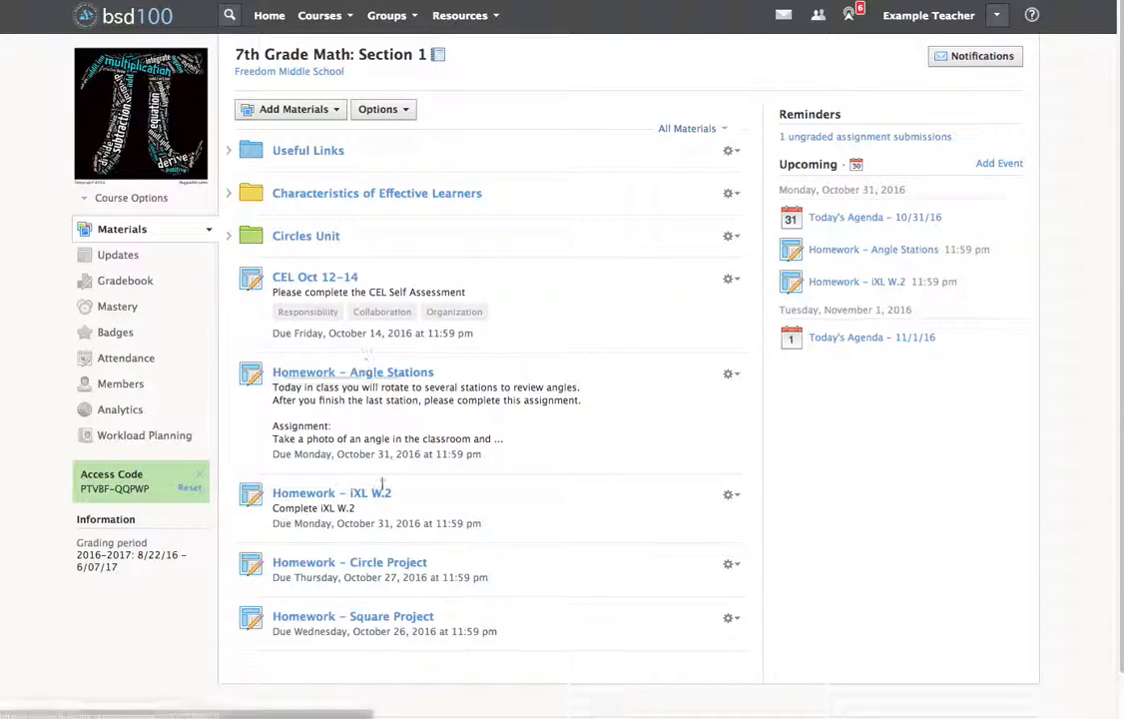
Move the "Homework – Circle Project" assignment into the Circles Unit folder.
left_click(731, 564)
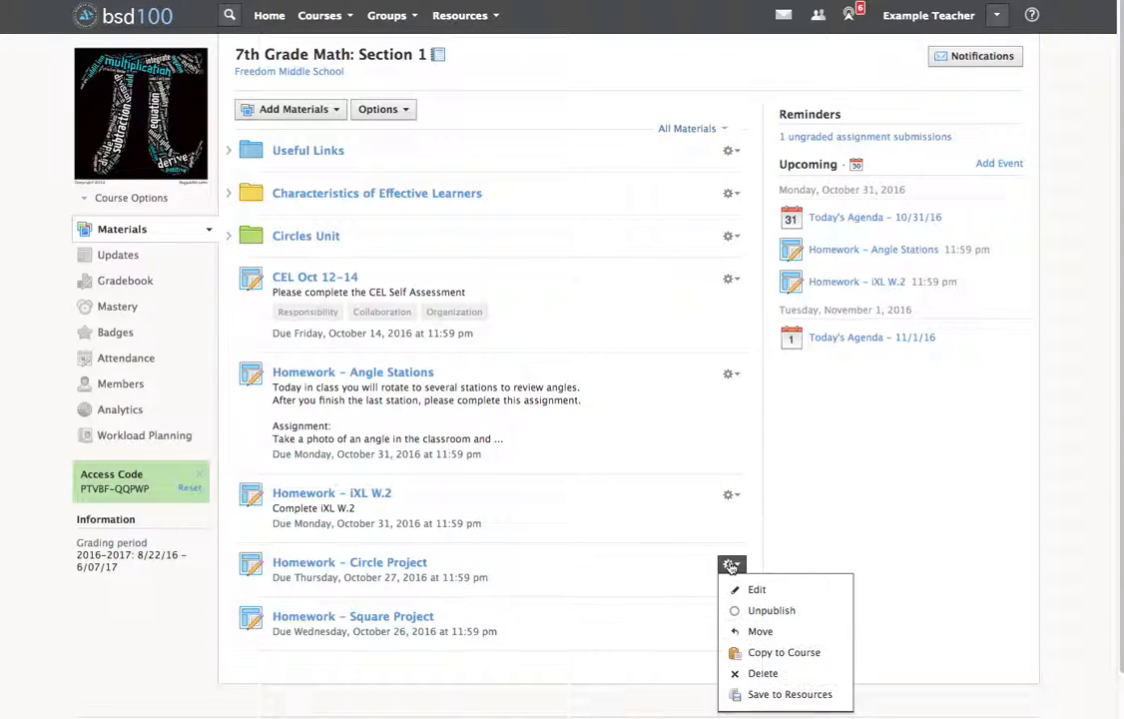
left_click(749, 631)
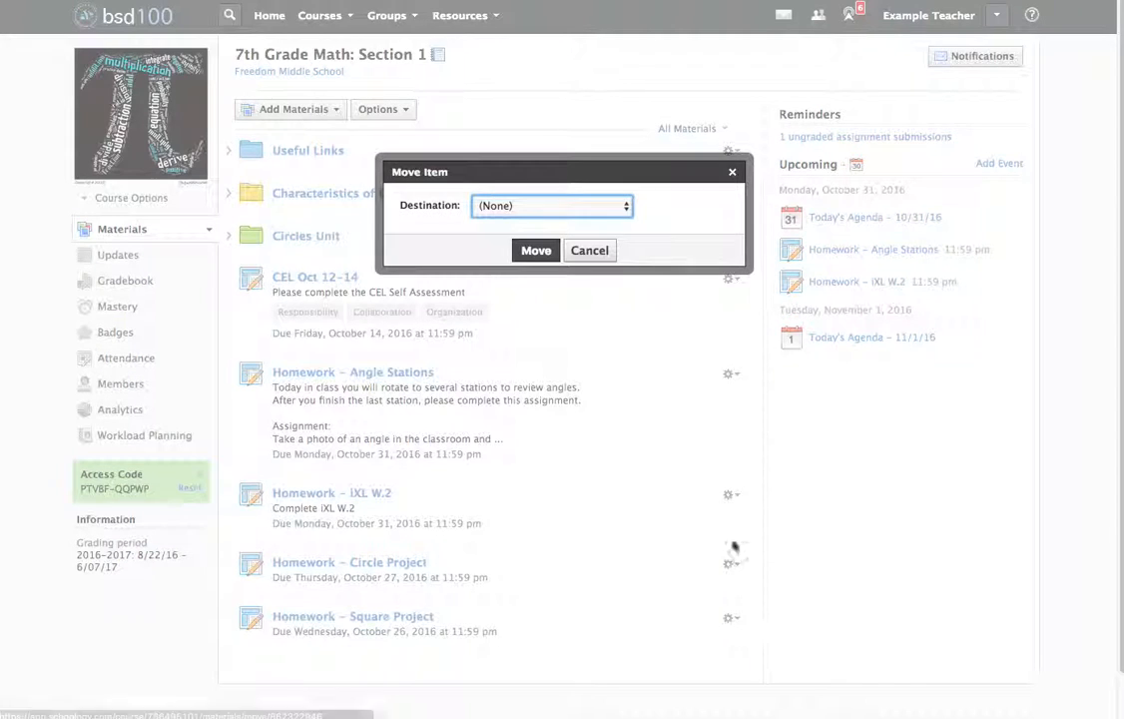
left_click(580, 212)
left_click(564, 248)
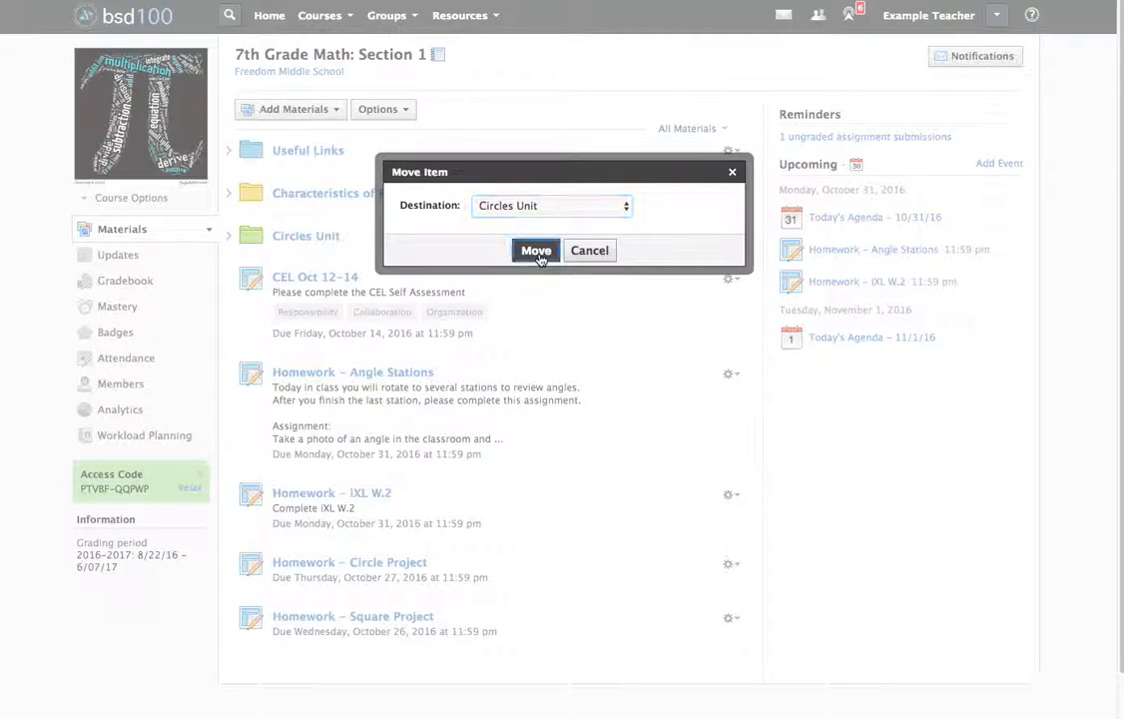
left_click(537, 251)
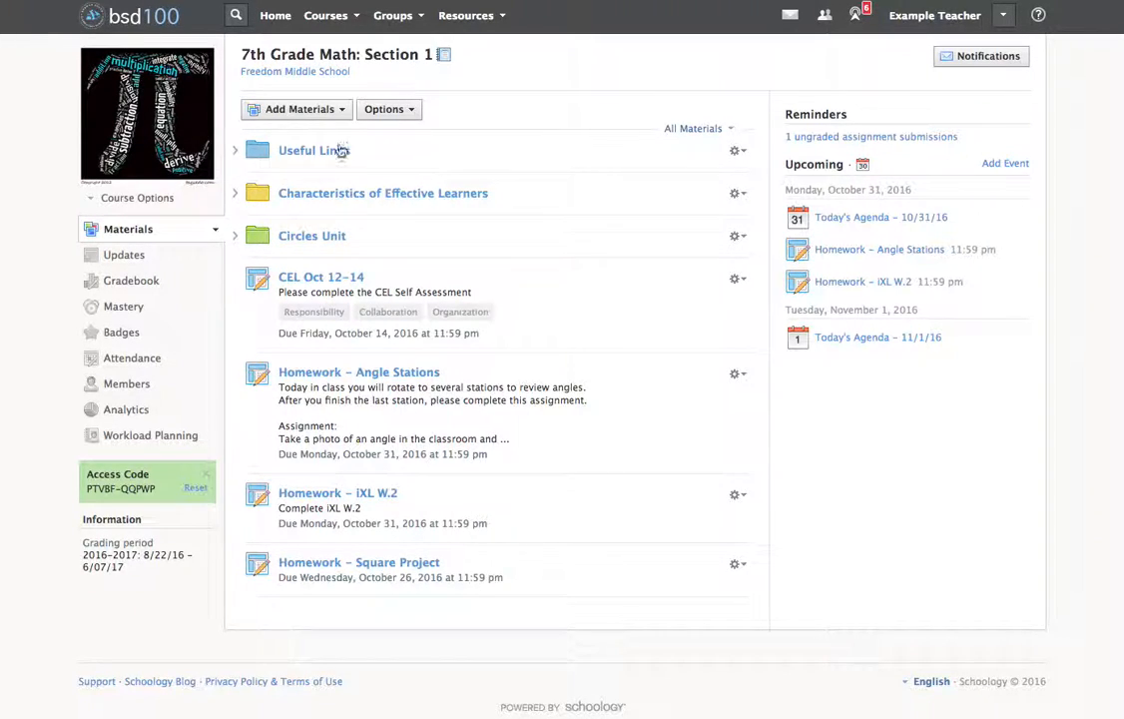
Create a purple course folder titled "Triangle Unit".
left_click(299, 109)
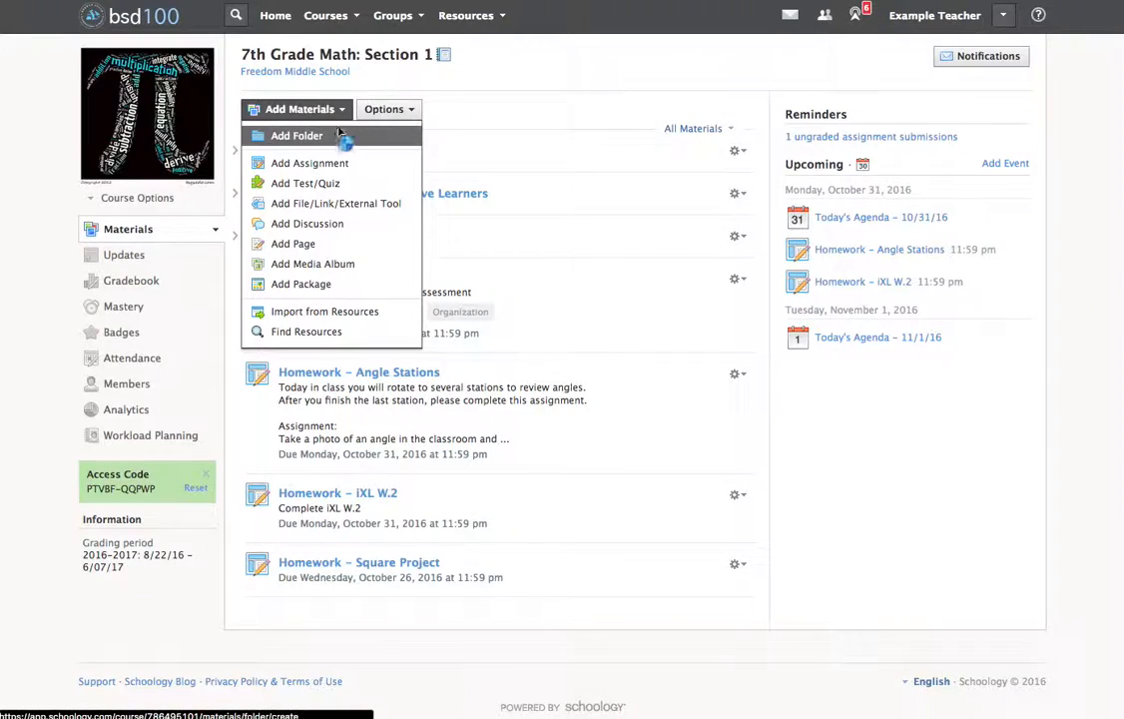
left_click(283, 135)
type("Trian")
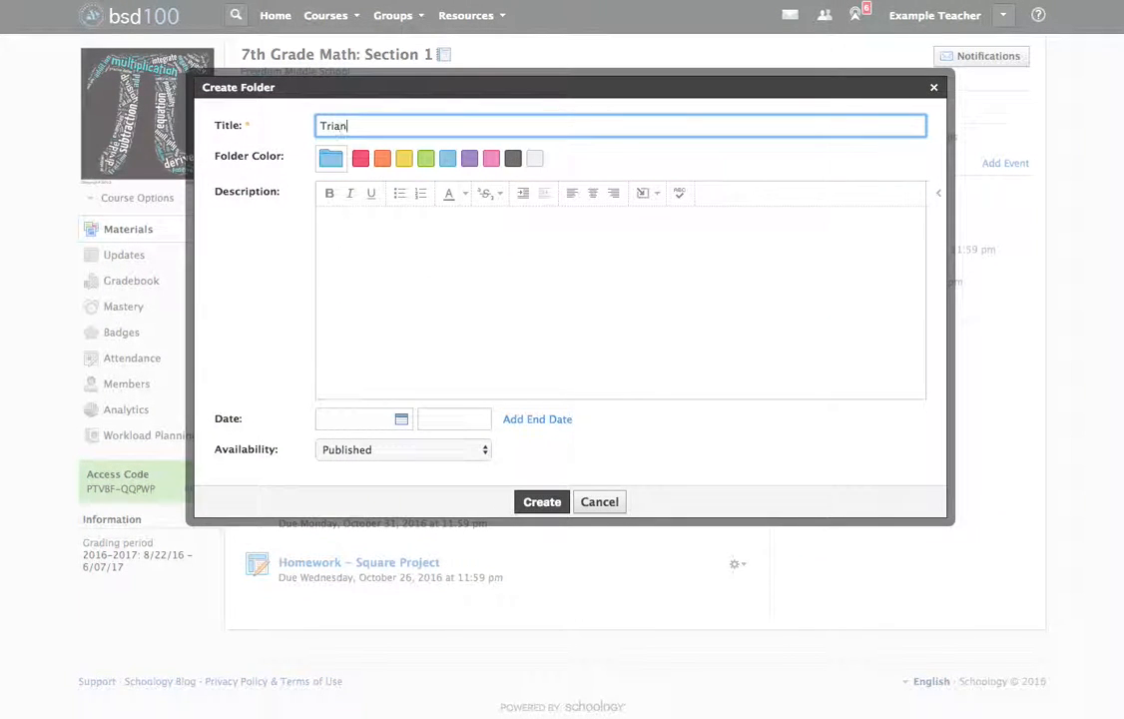
type("gle Unit")
left_click(469, 160)
left_click(548, 503)
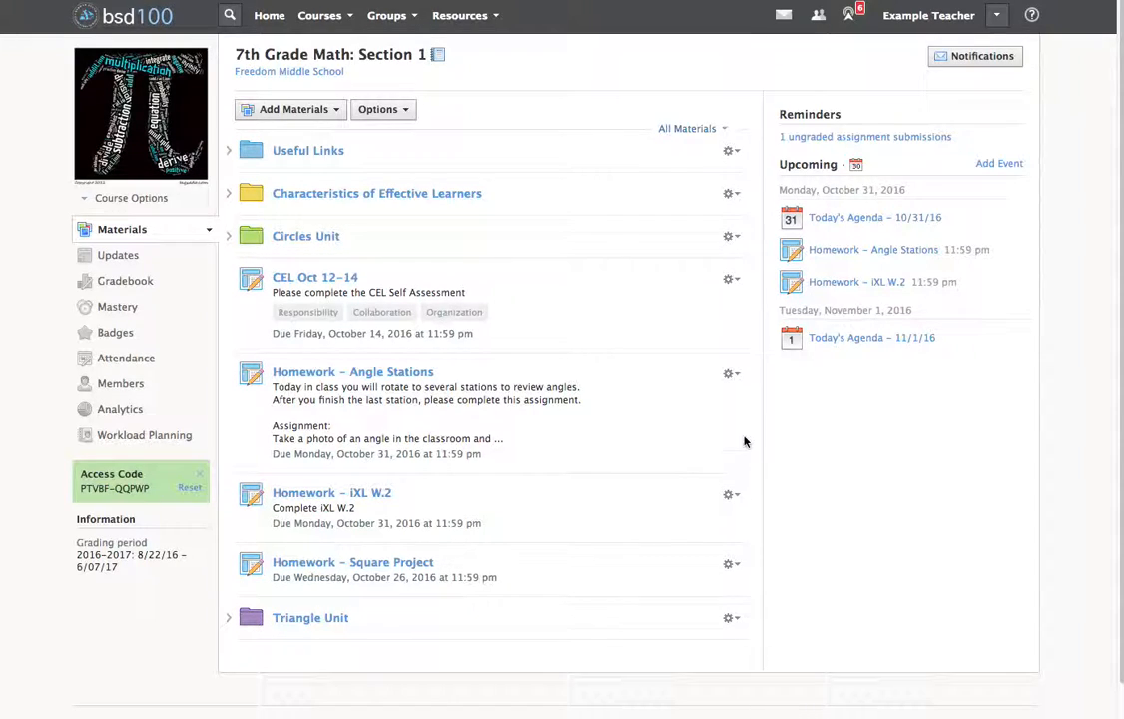
Move the "Homework – Angle Stations" assignment into the Triangle Unit folder.
left_click(732, 376)
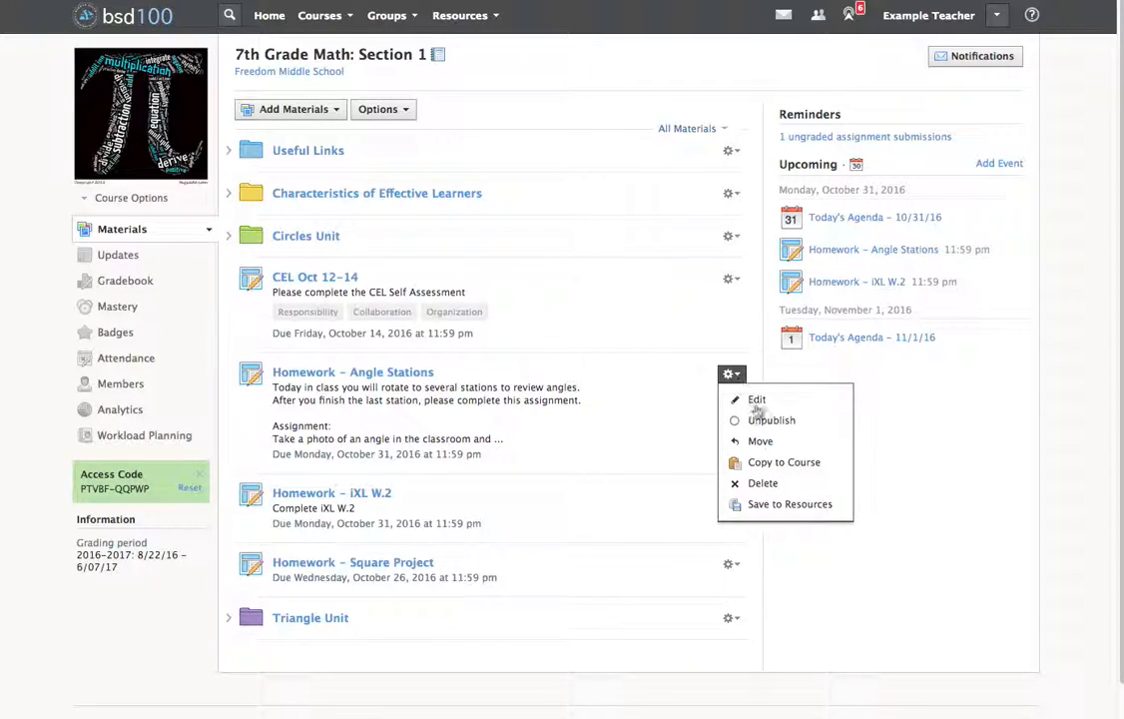
left_click(781, 442)
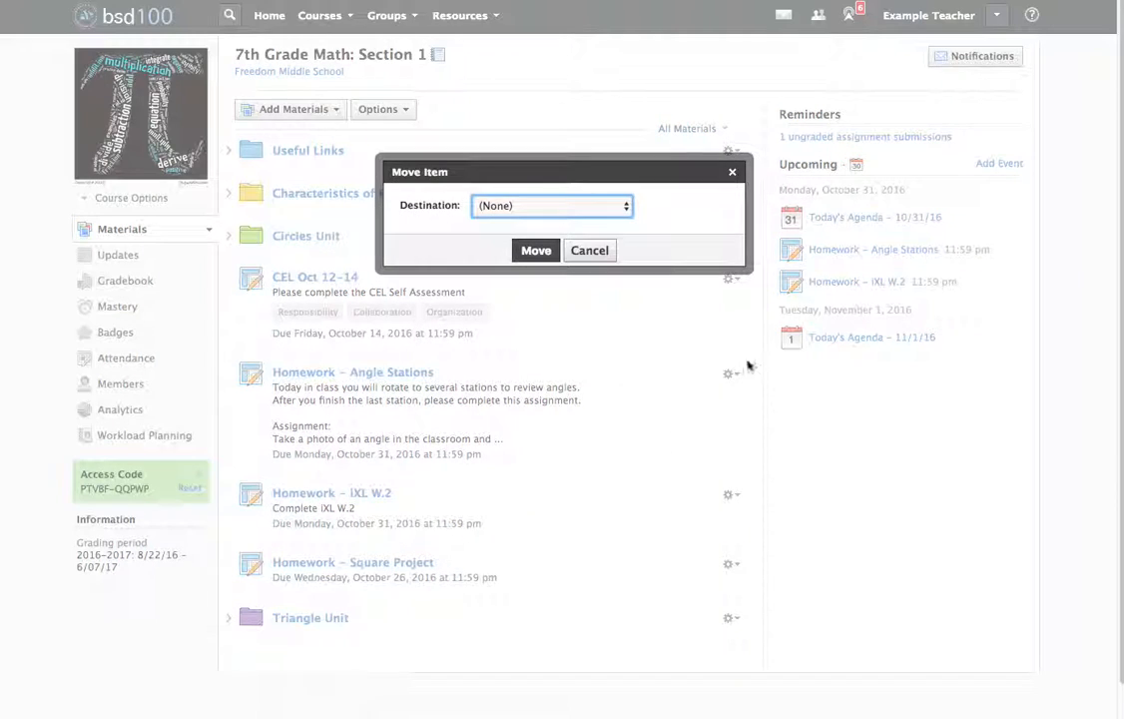
left_click(615, 207)
left_click(585, 262)
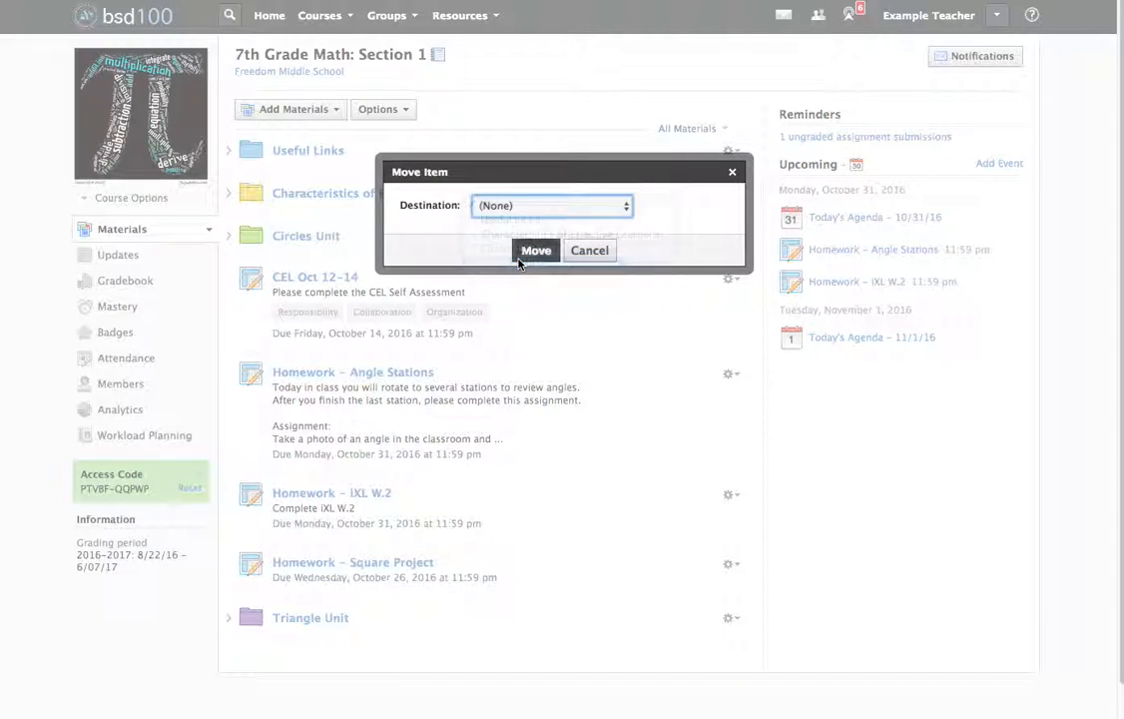
left_click(534, 248)
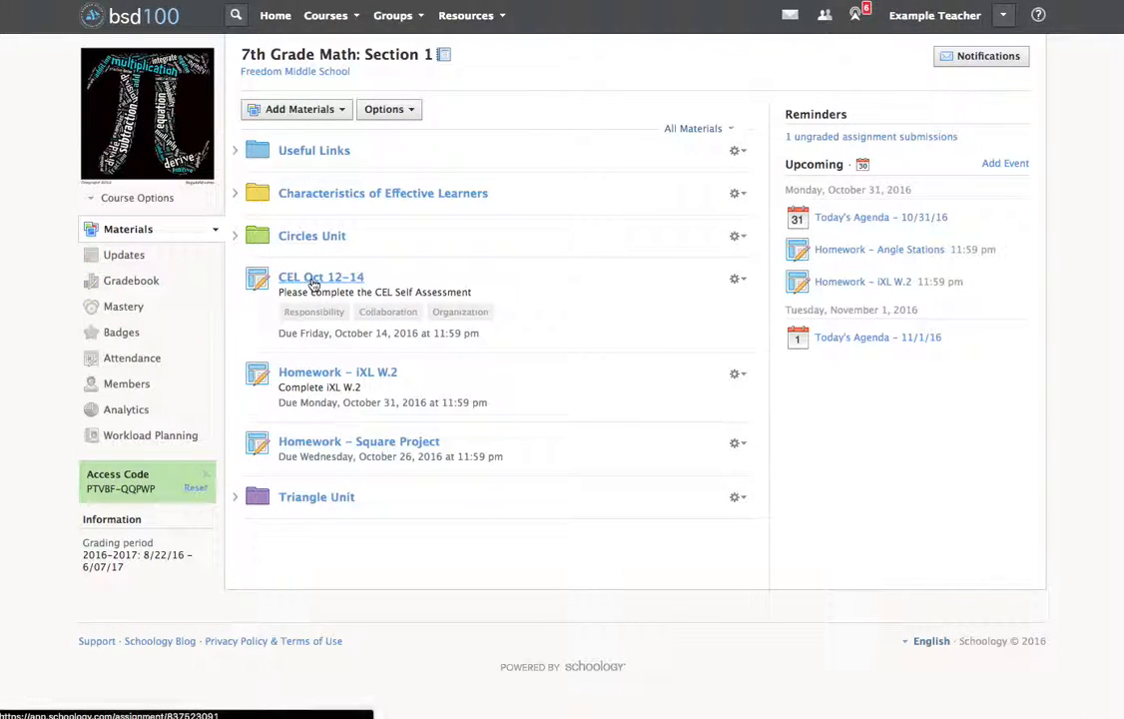
Move the "CEL Oct 12–14" assignment into the Characteristics of Effective Learners folder.
left_click(737, 279)
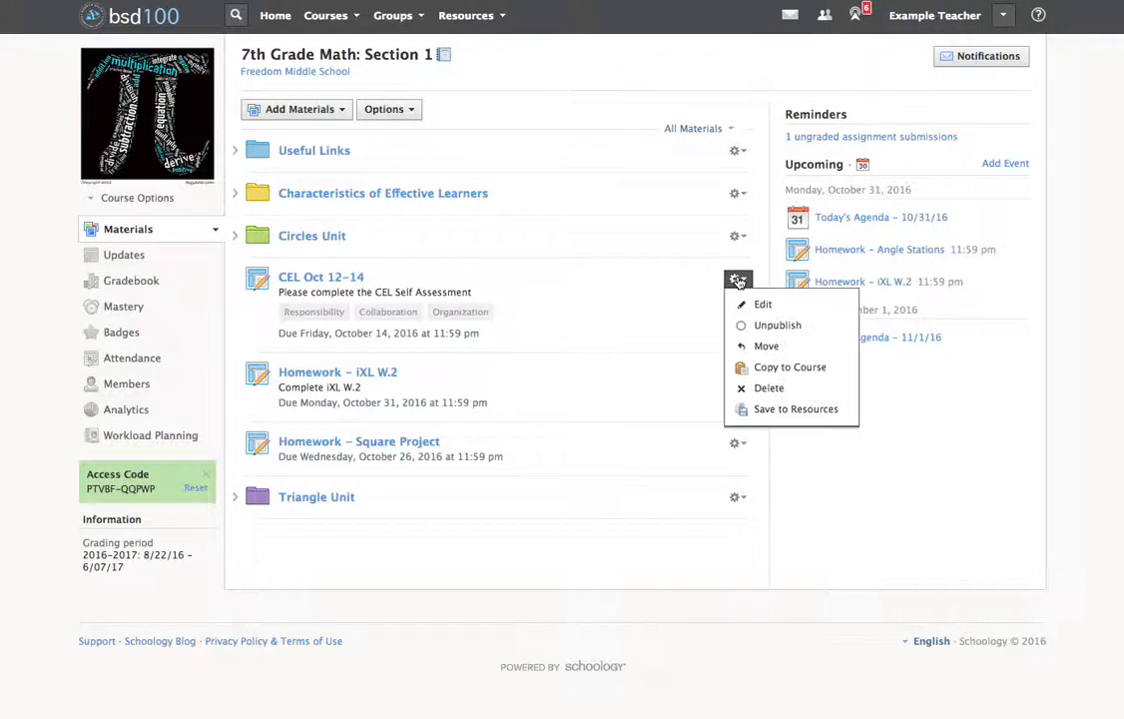
left_click(788, 347)
left_click(604, 201)
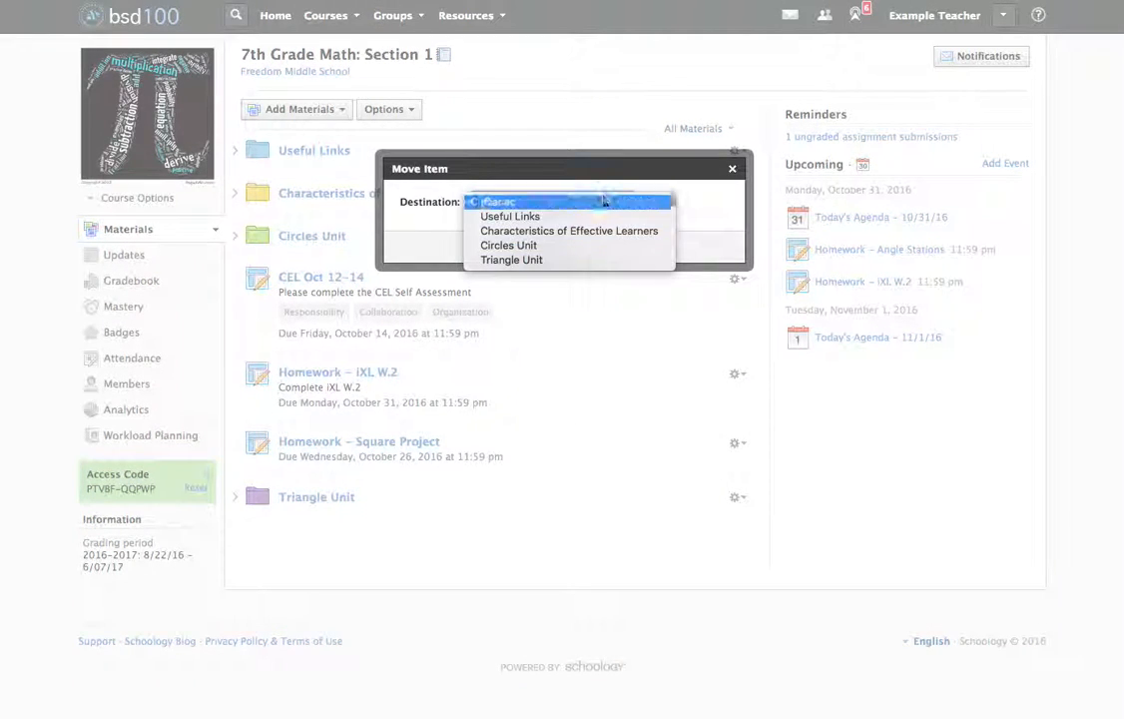
left_click(602, 231)
left_click(537, 247)
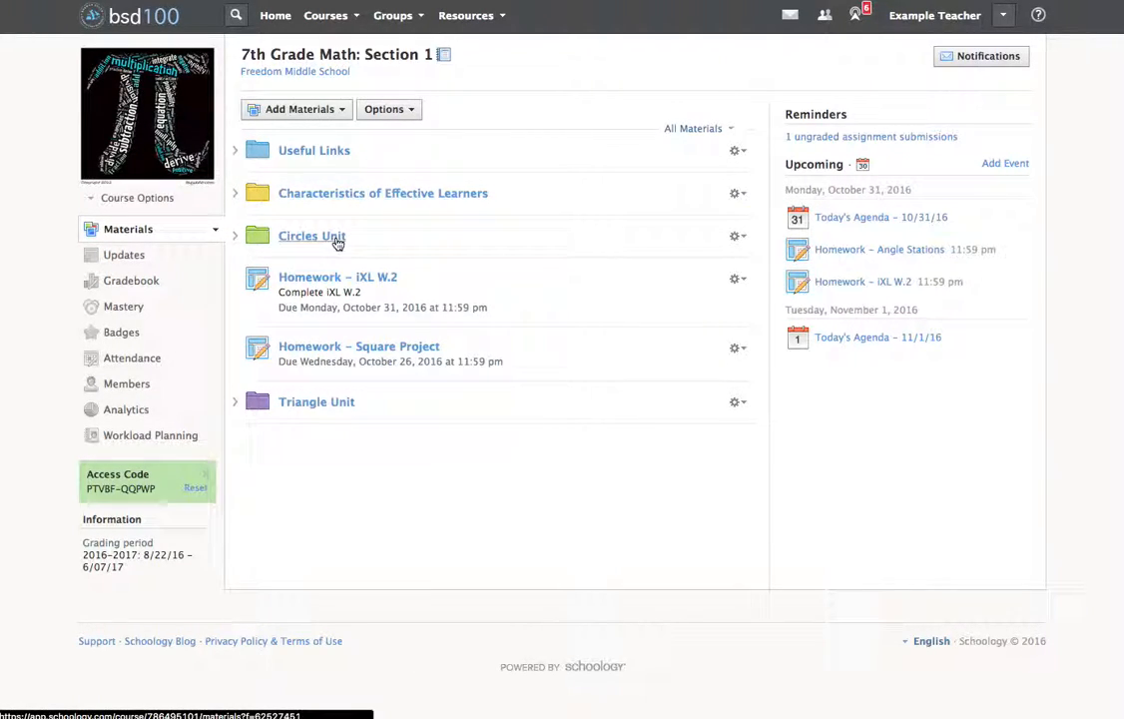
Open the Triangle Unit folder and view the types of material that can be added there.
left_click(344, 404)
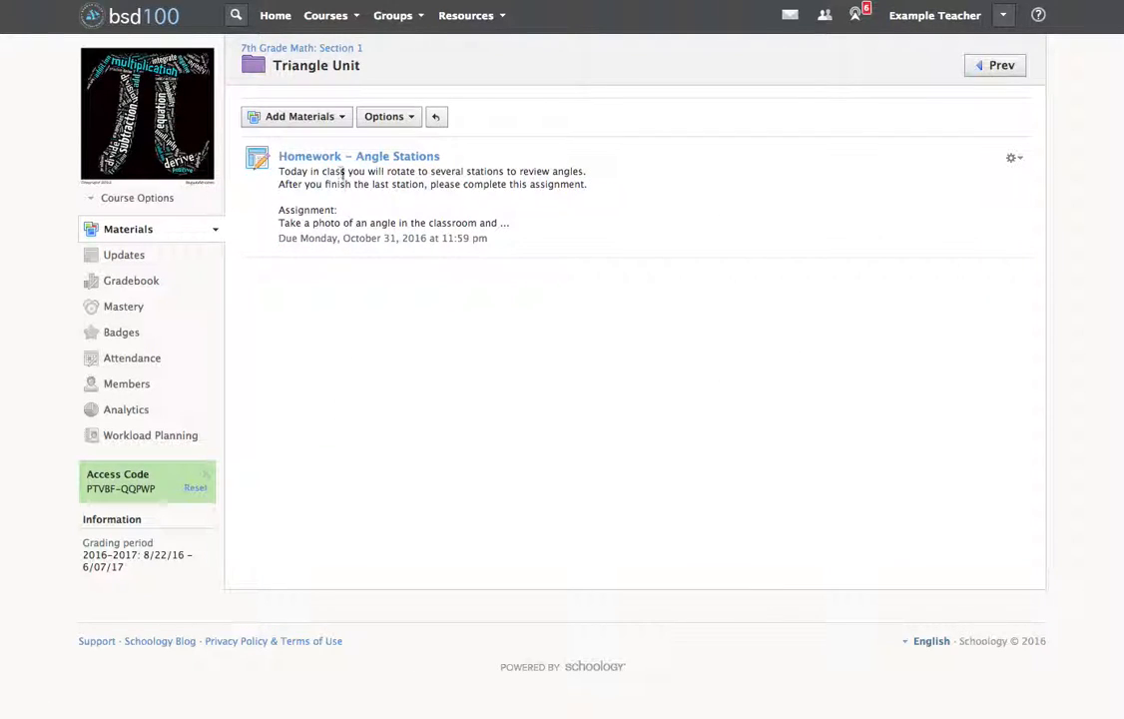
left_click(342, 117)
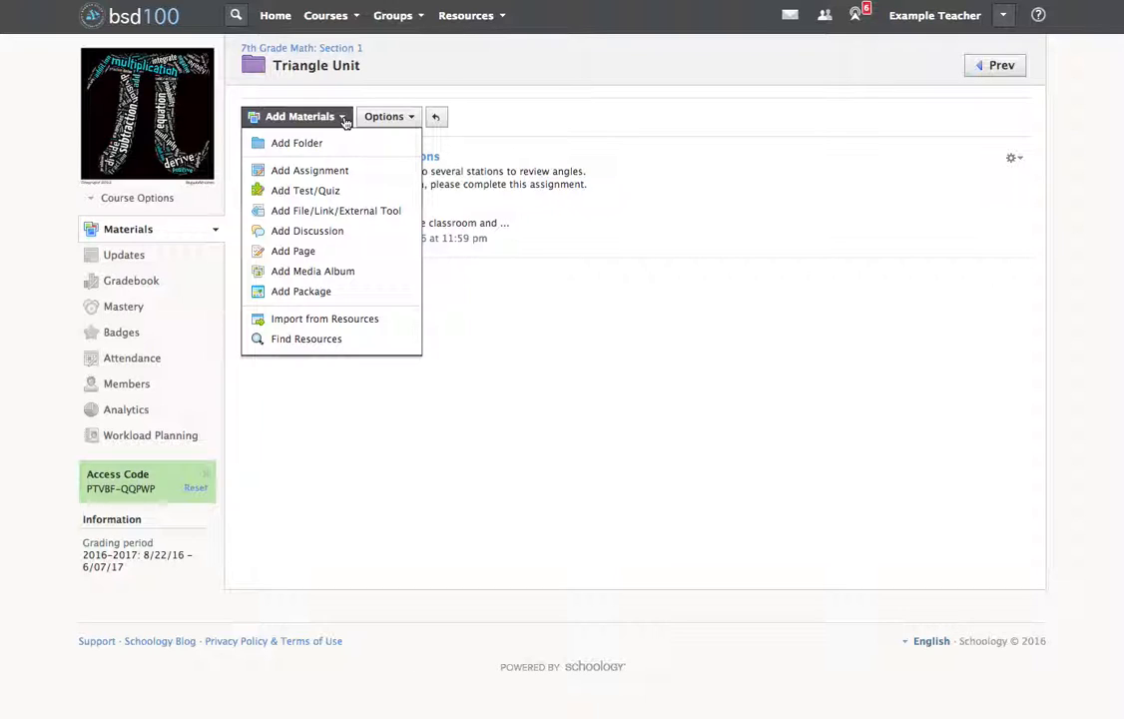
left_click(593, 399)
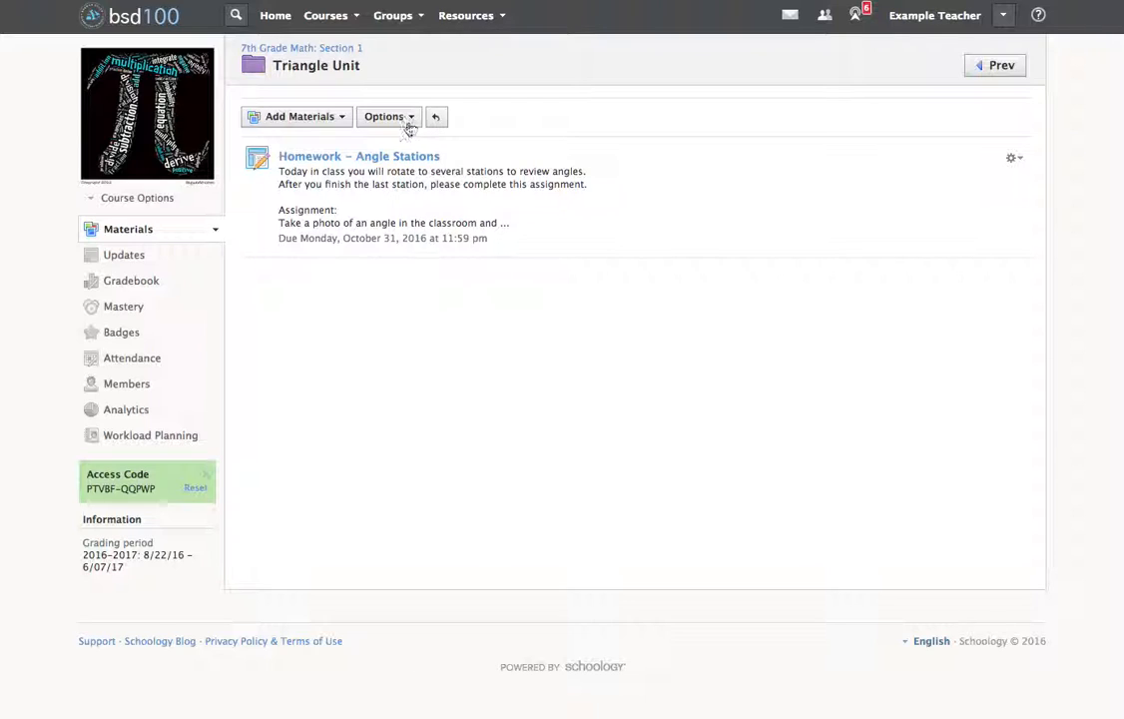
Open the "Homework – Angle Stations" assignment in the Triangle Unit folder and start editing it.
left_click(394, 165)
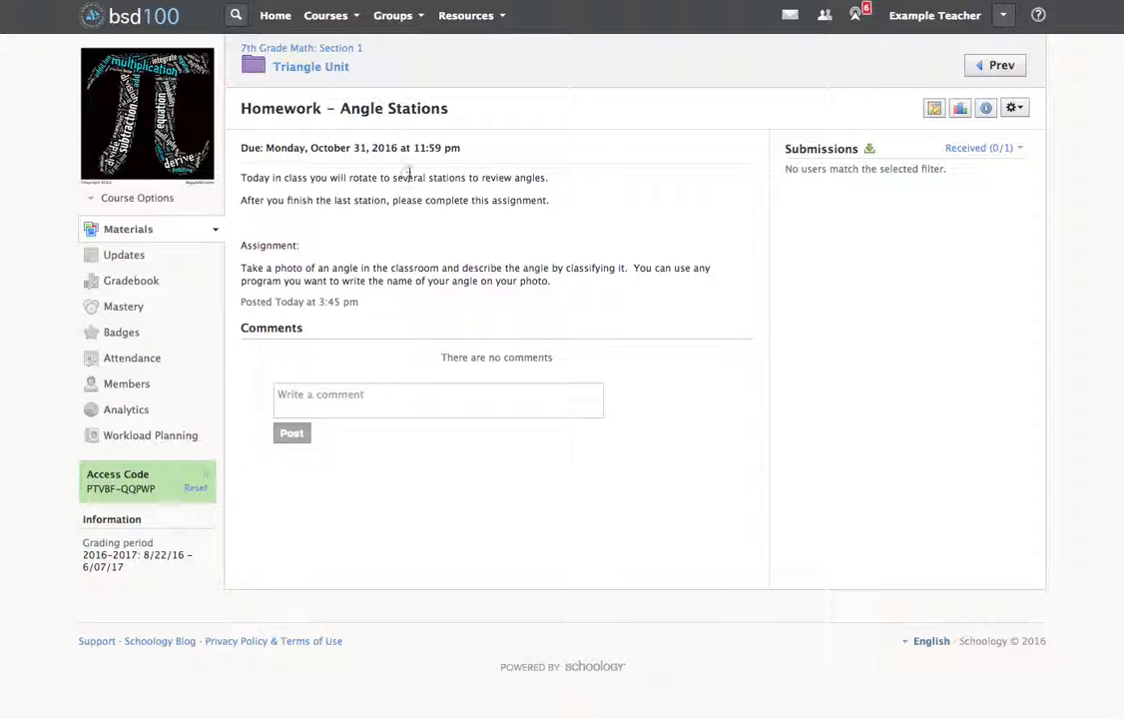
left_click_drag(408, 177, 574, 179)
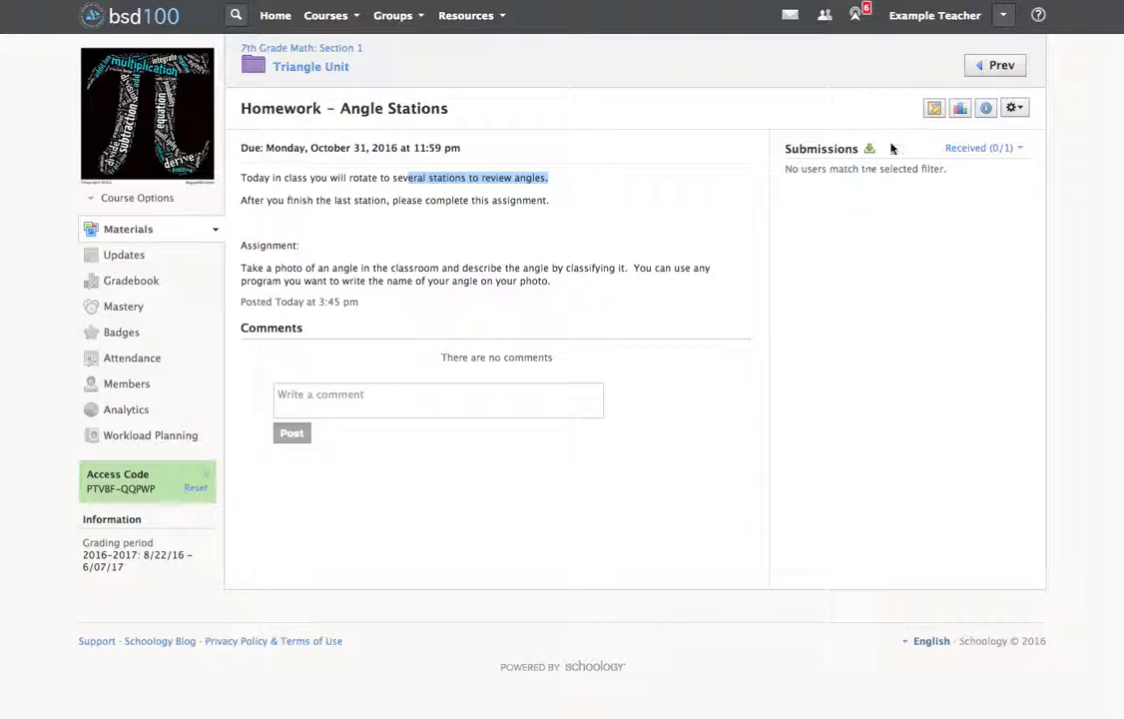
left_click(1014, 108)
left_click(984, 138)
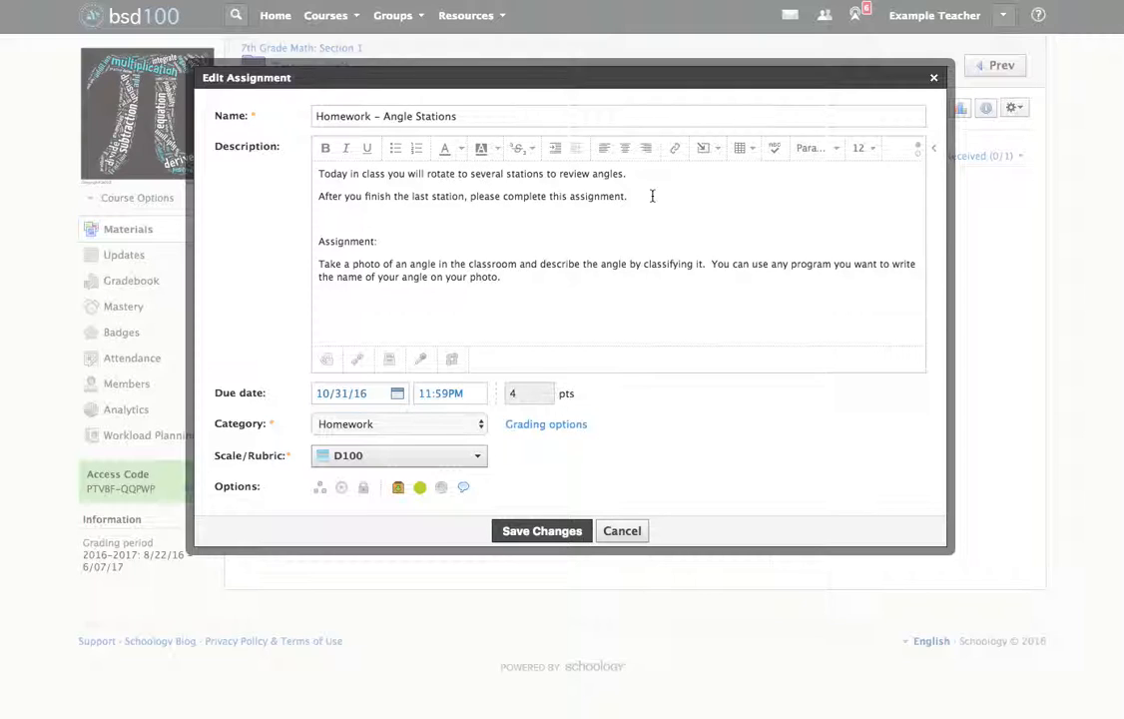
Add the line "To review again, click here" below the first sentence of the assignment description.
left_click_drag(330, 173, 601, 185)
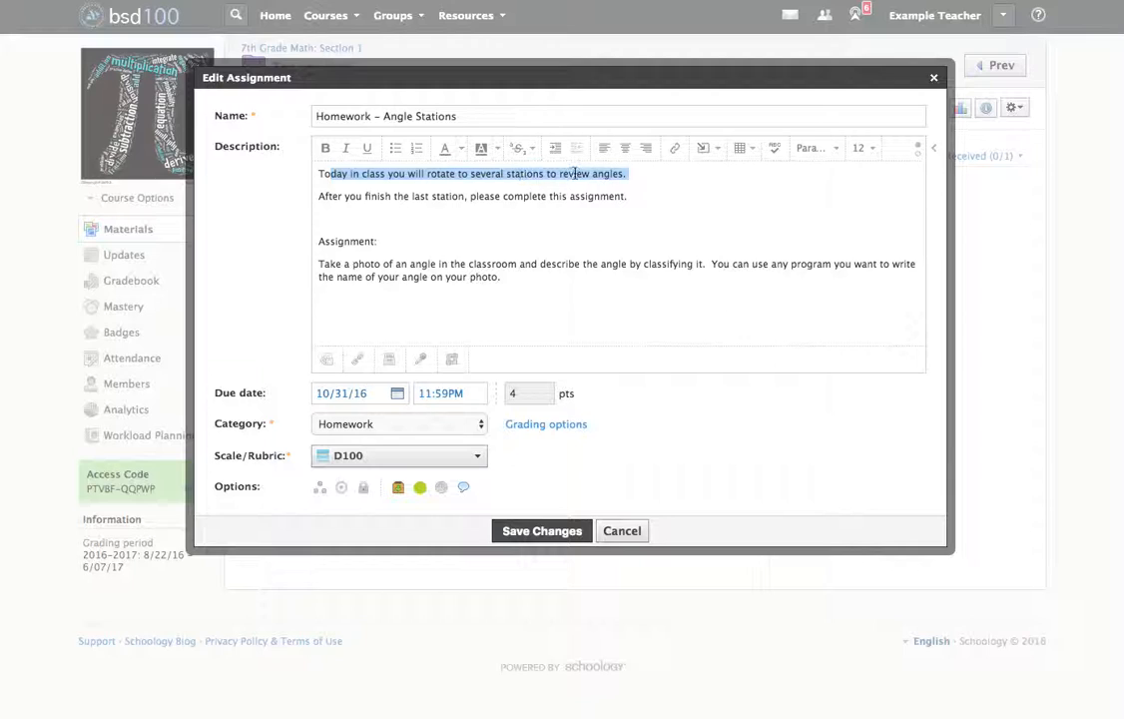
left_click(572, 174)
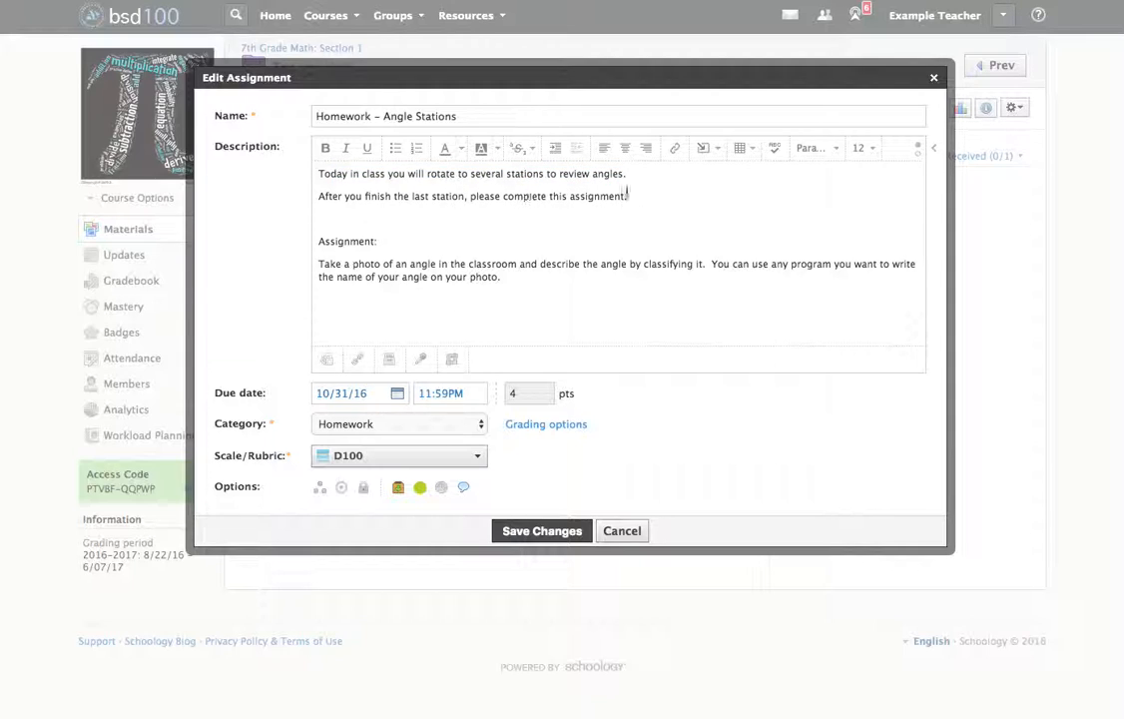
left_click(641, 175)
key("Return")
type("T")
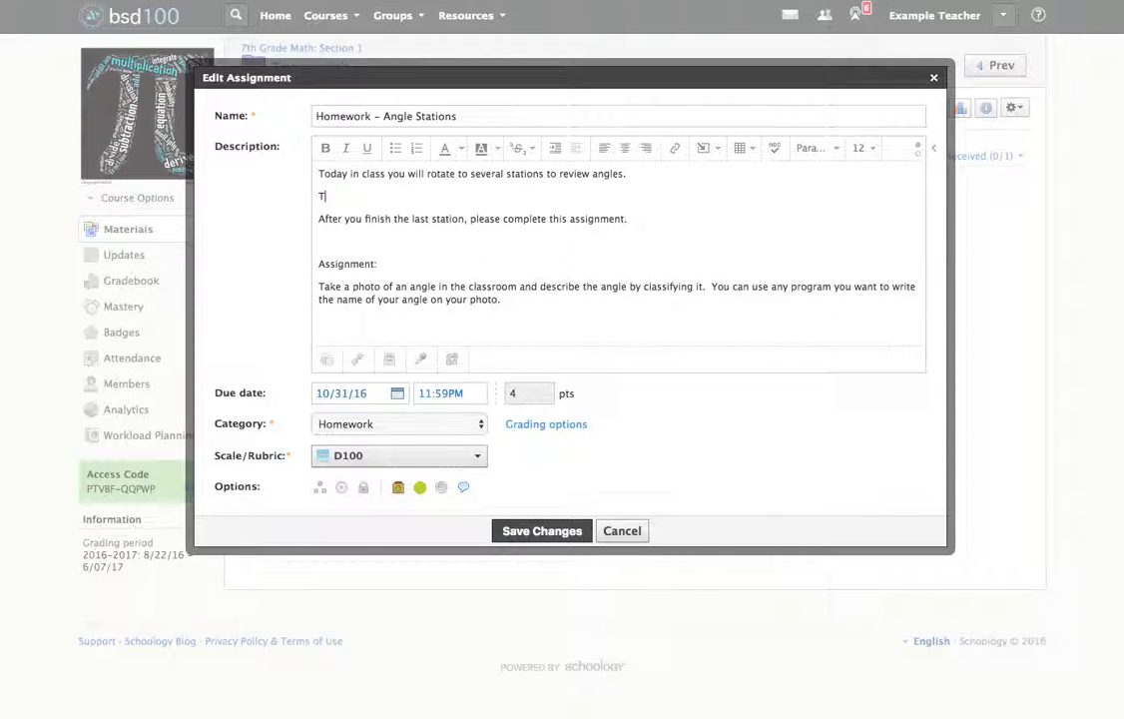
type("o review again, cliuck here")
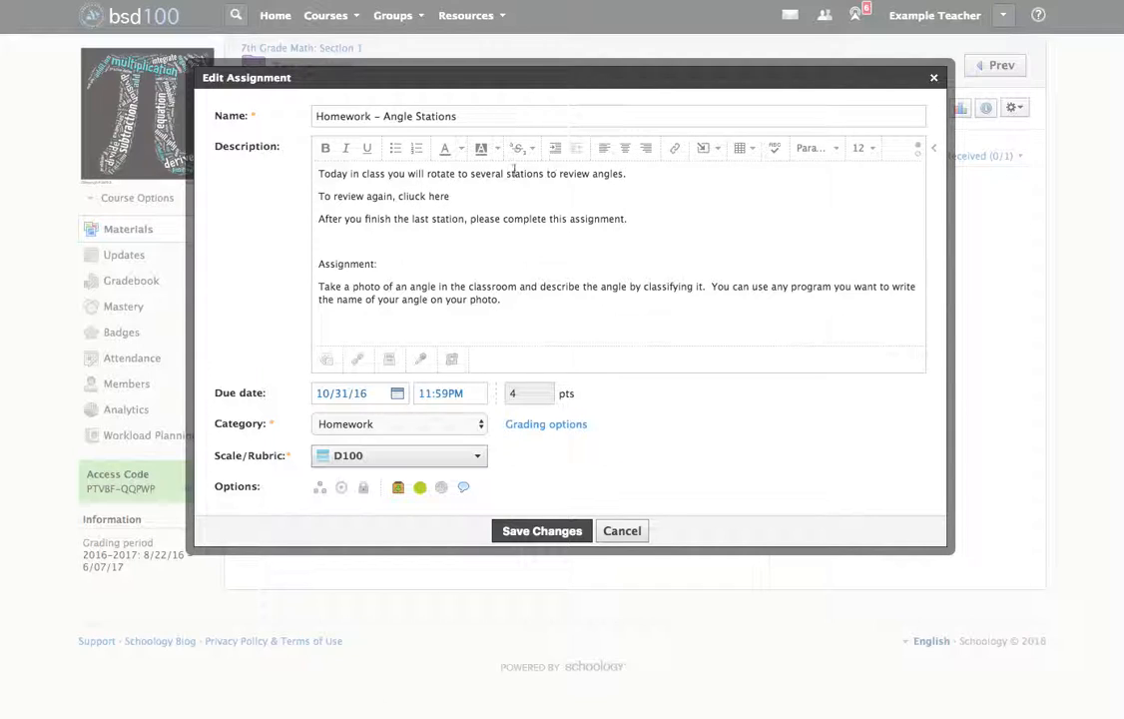
left_click(423, 196)
key("BackSpace")
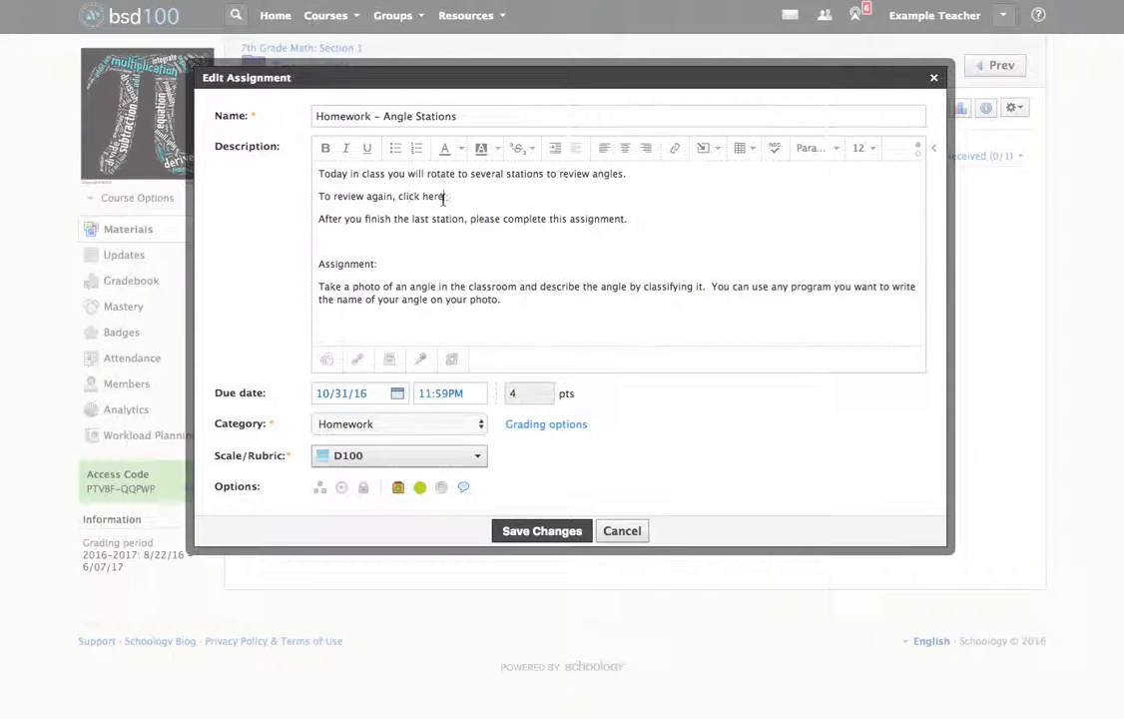
Link the words "click here" in the description to the copied Khan Academy acute-right-and-obtuse-angles video URL.
left_click_drag(444, 196, 398, 197)
left_click(677, 151)
left_click(564, 171)
key("ctrl+v")
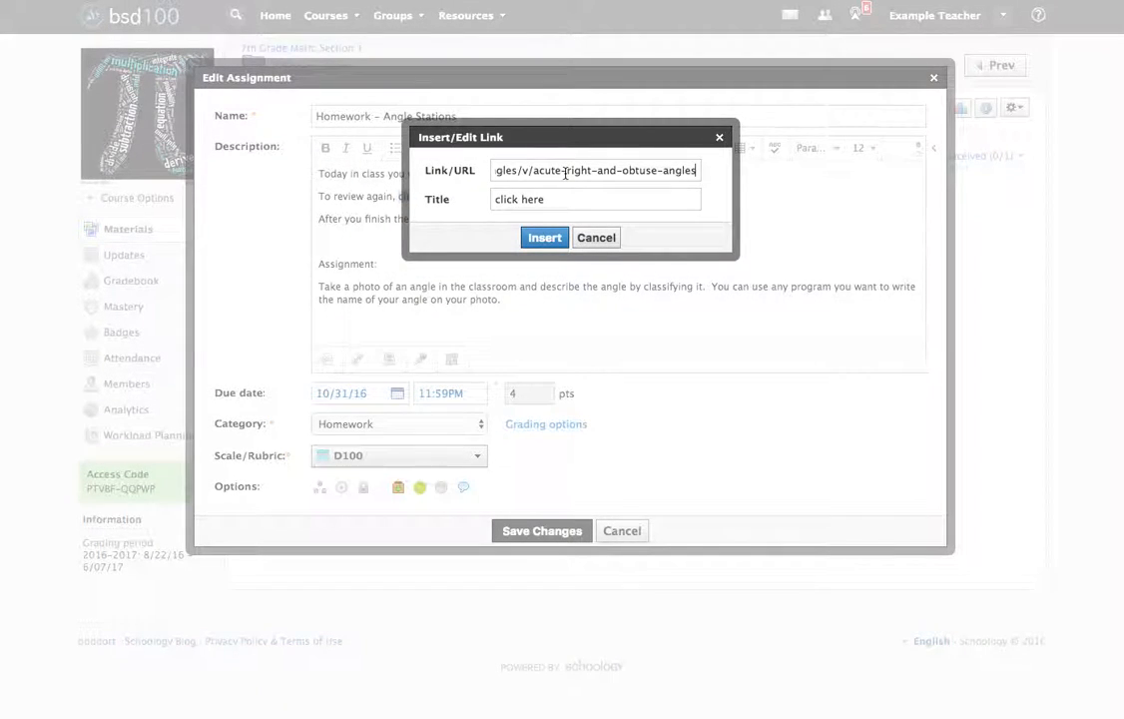
left_click(543, 237)
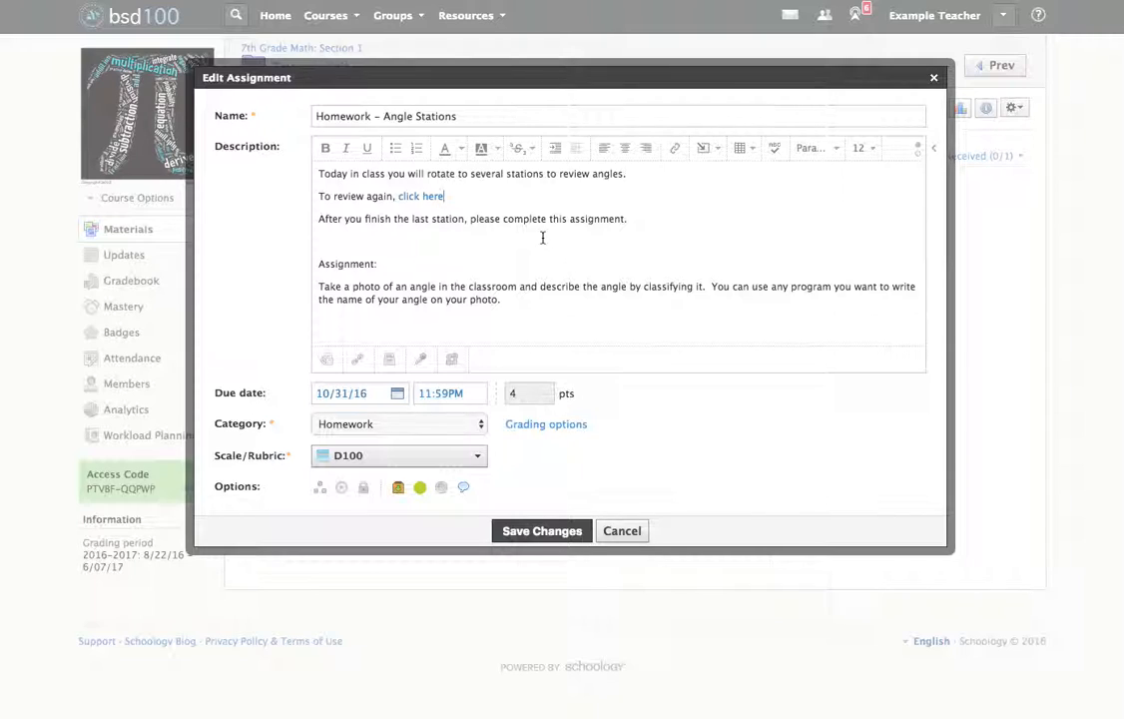
left_click_drag(451, 196, 314, 195)
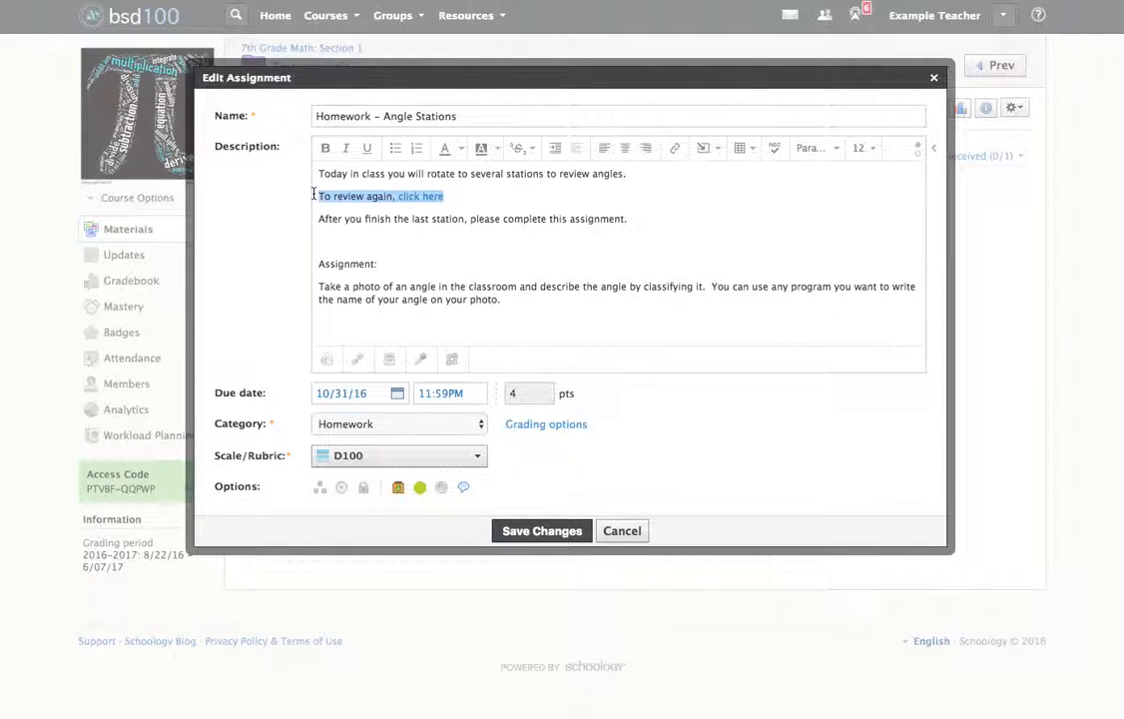
left_click(517, 189)
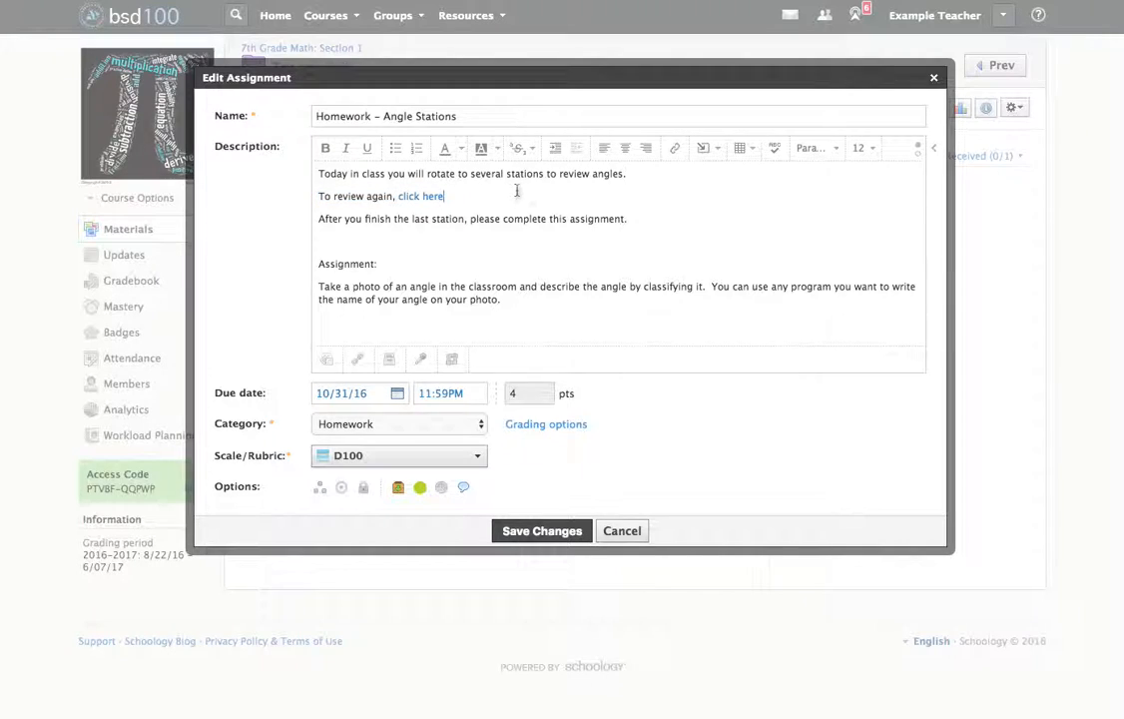
Replace the linked words "click here" with the plain text "click the link below".
left_click_drag(453, 196, 396, 197)
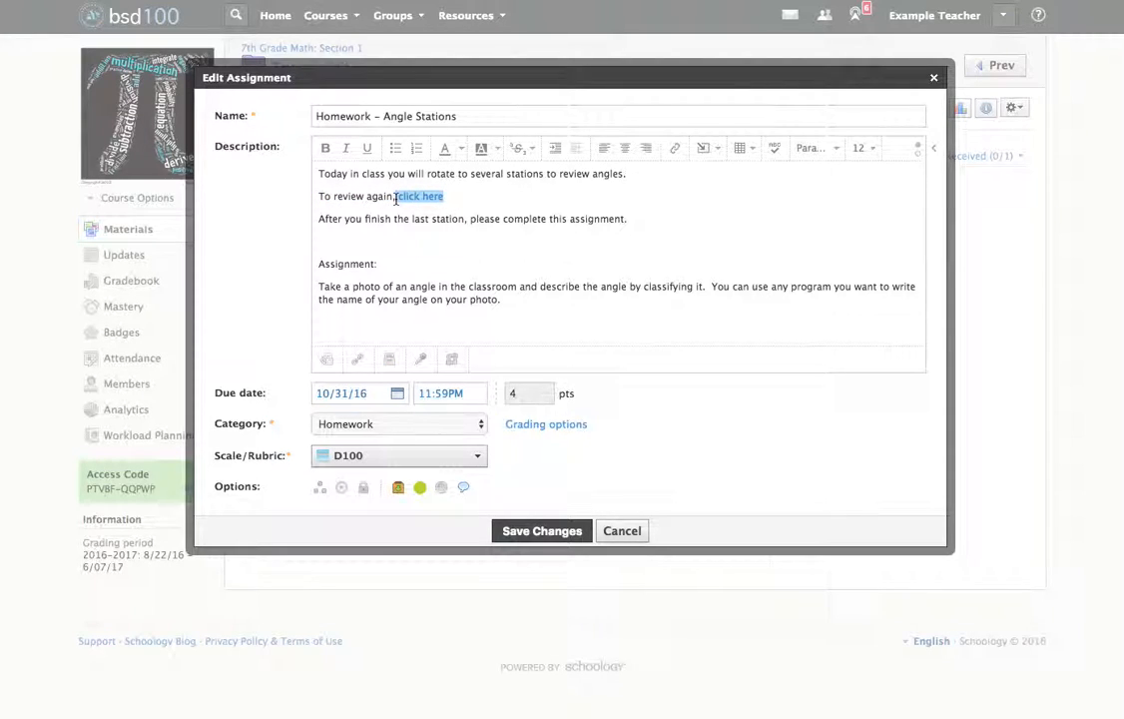
key("BackSpace")
type("click the link below")
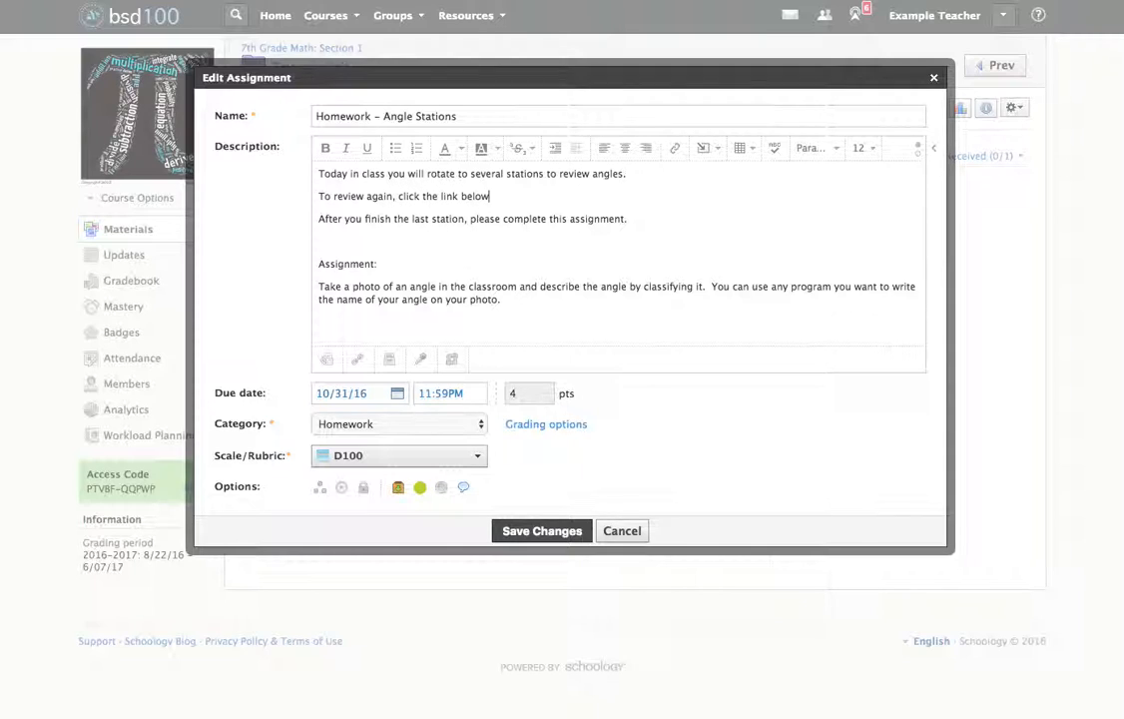
Attach the copied Khan Academy acute-right-and-obtuse-angles URL to the assignment as a link titled "Video reviewing angles".
left_click(356, 358)
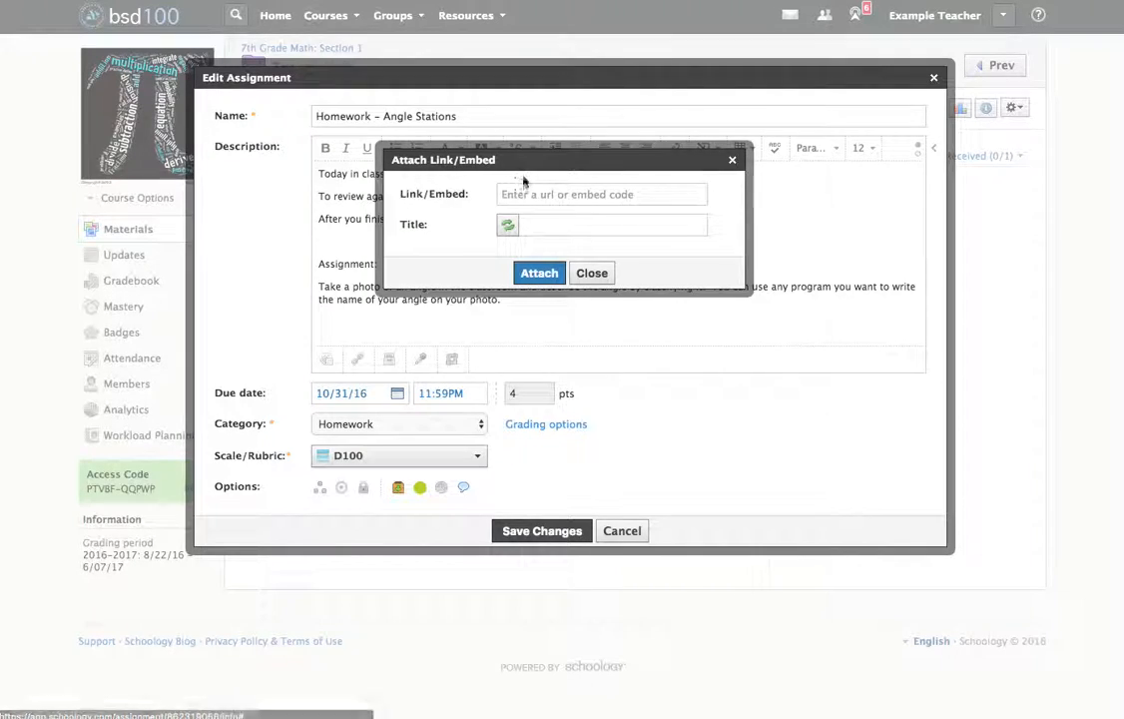
key("ctrl+v")
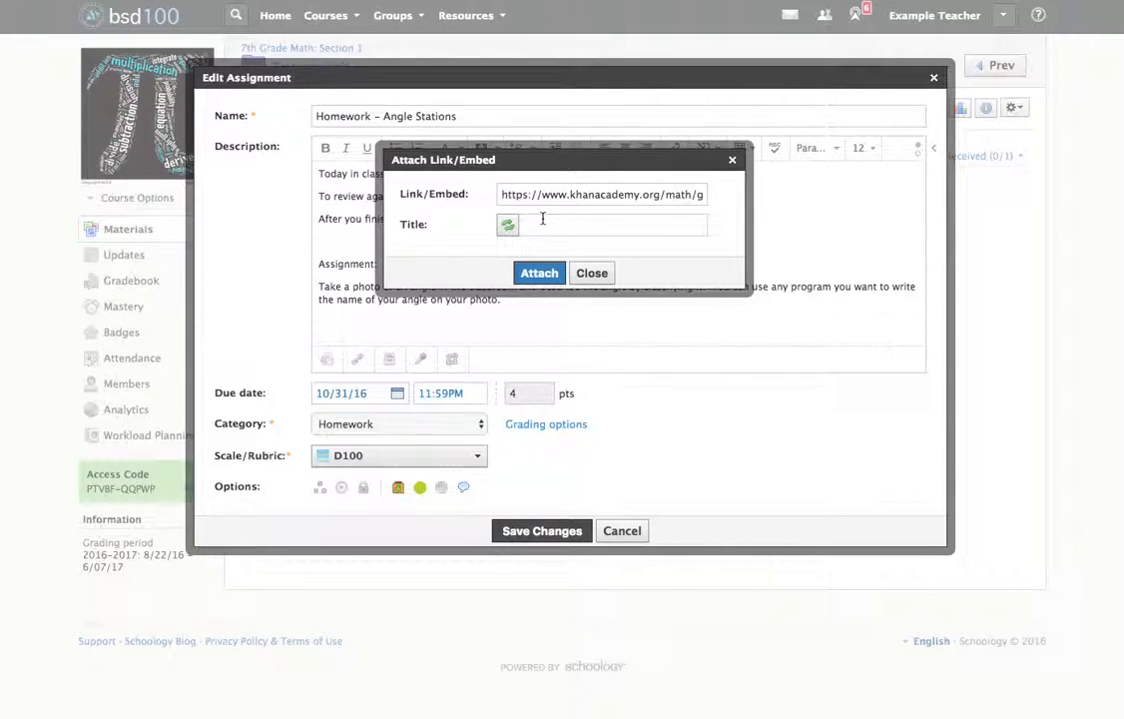
type("Vidd")
key("BackSpace")
type("eo reviewing angles")
left_click(539, 272)
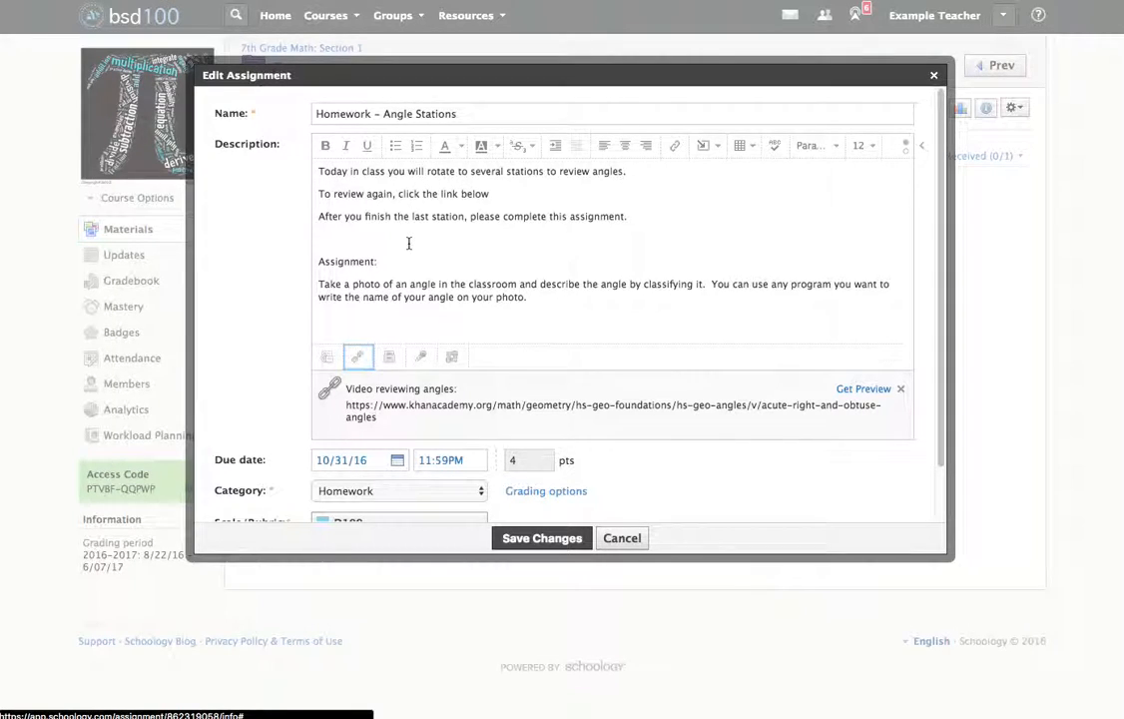
left_click(357, 358)
Add a new line reading "Example:" below the photo instructions at the end of the description.
left_click(547, 316)
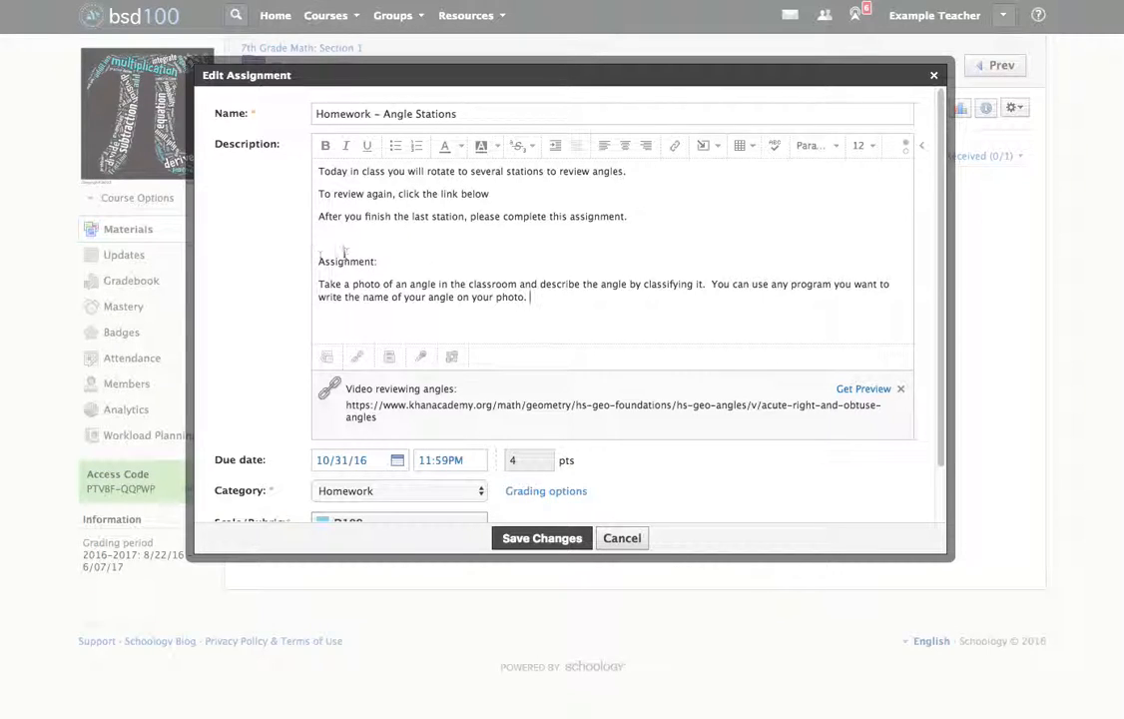
left_click_drag(318, 262, 470, 285)
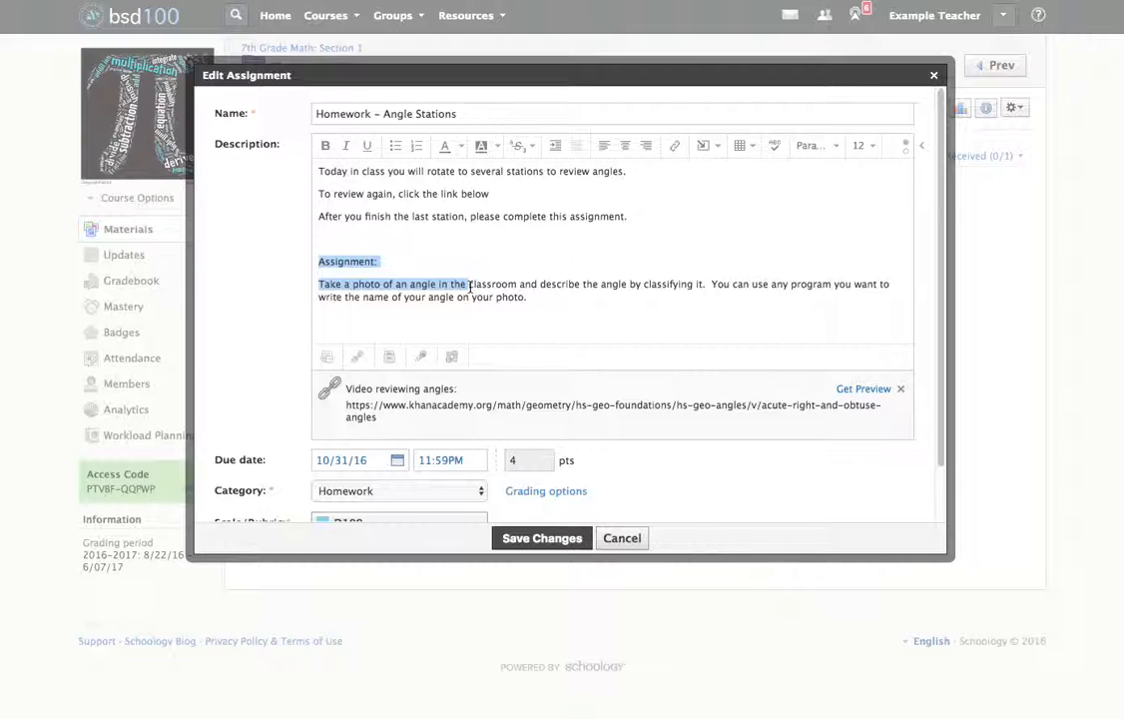
left_click(410, 296)
left_click_drag(409, 296, 577, 304)
left_click(556, 304)
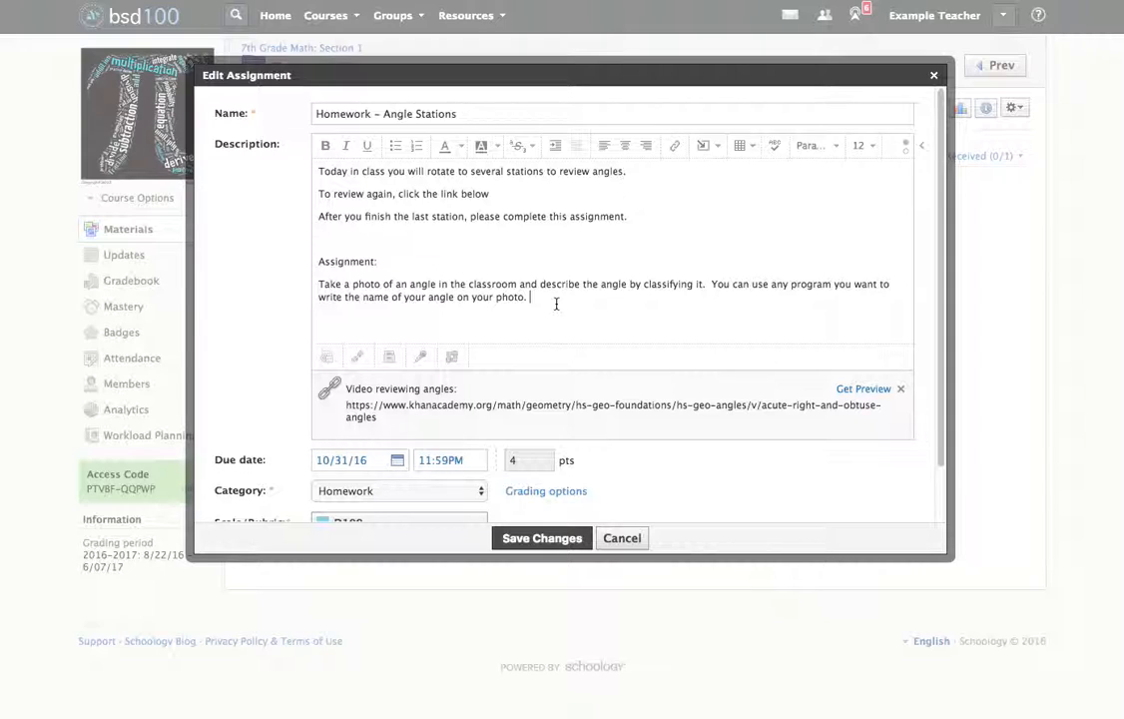
type("Example:")
Upload the image IMG_2118.jpg from the Desktop and insert it in the description after "Example:".
left_click(718, 146)
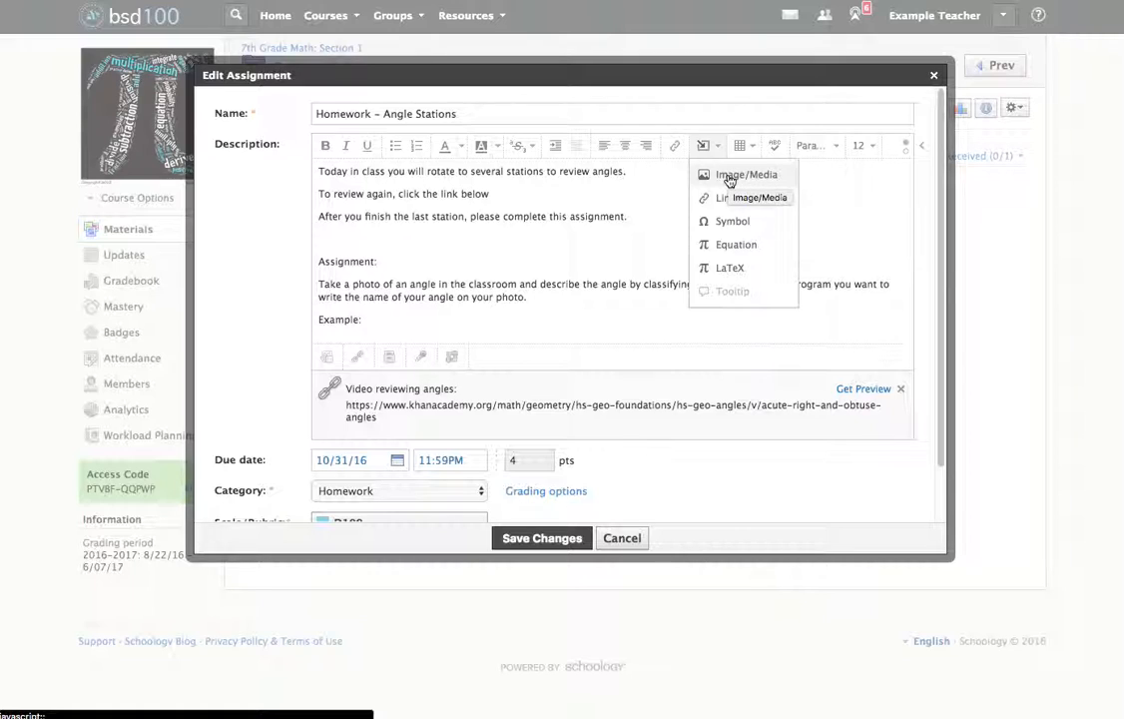
left_click(729, 178)
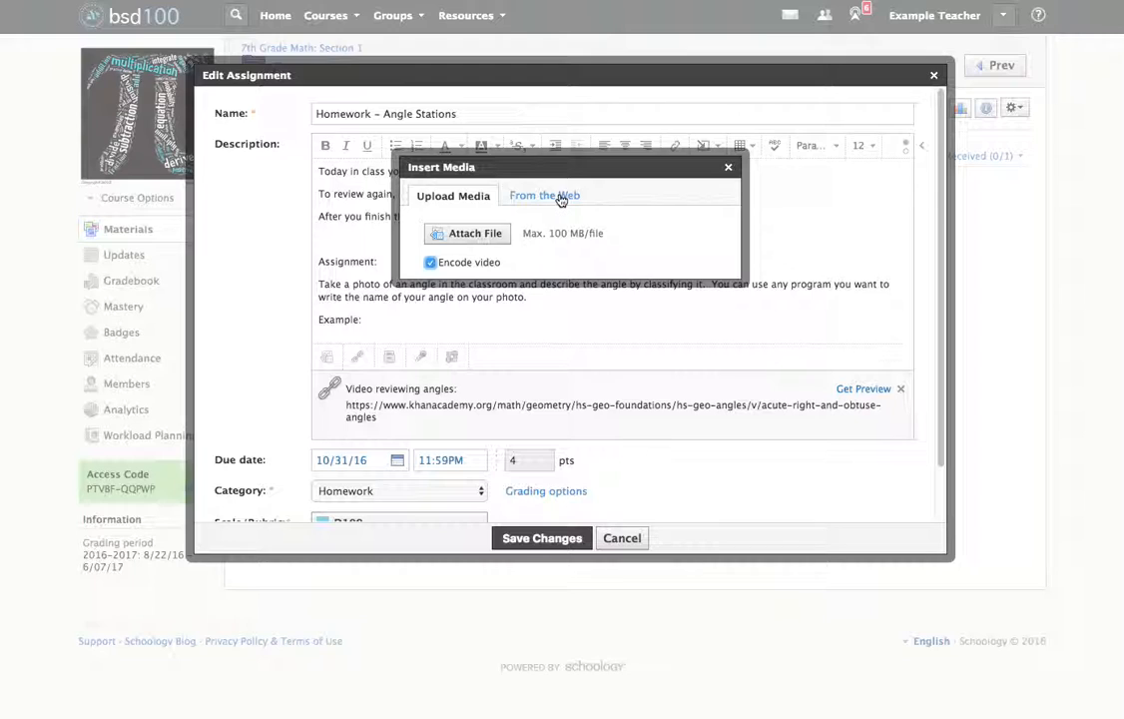
left_click(561, 200)
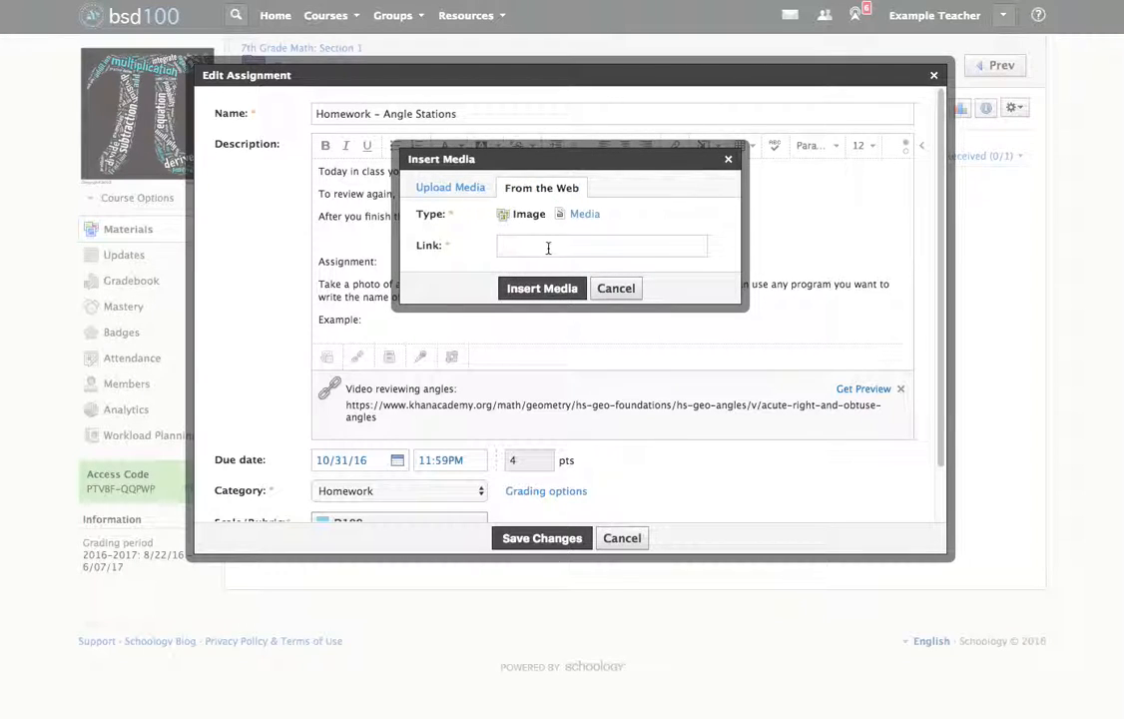
left_click(449, 190)
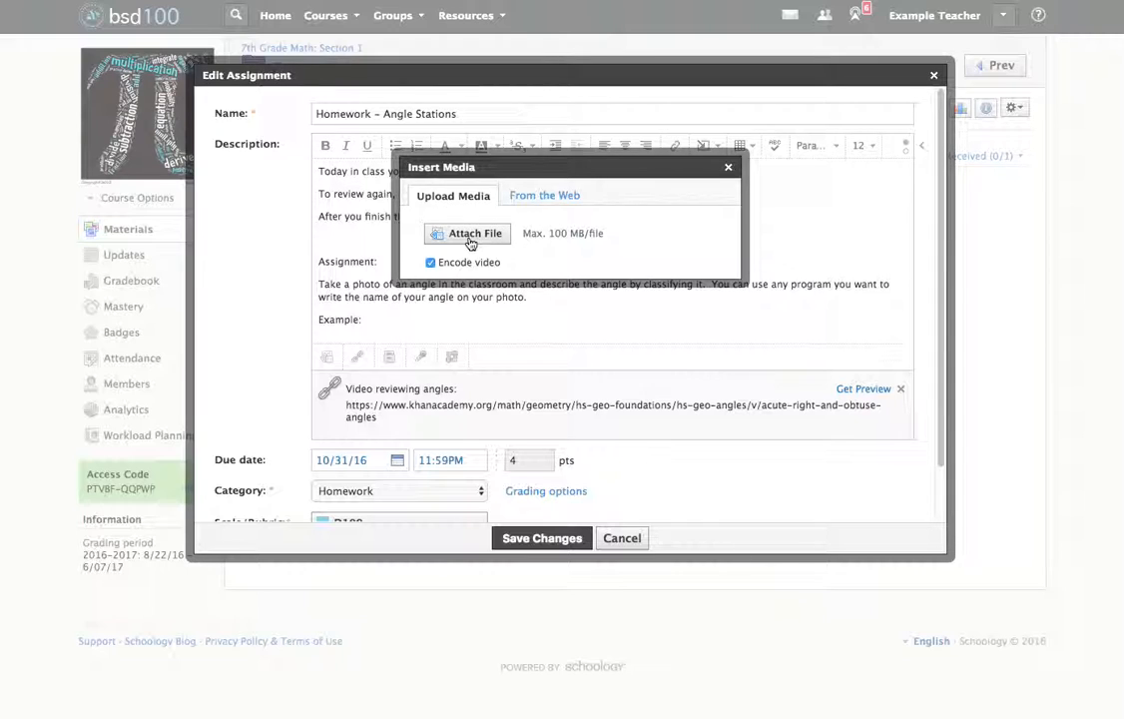
left_click(469, 236)
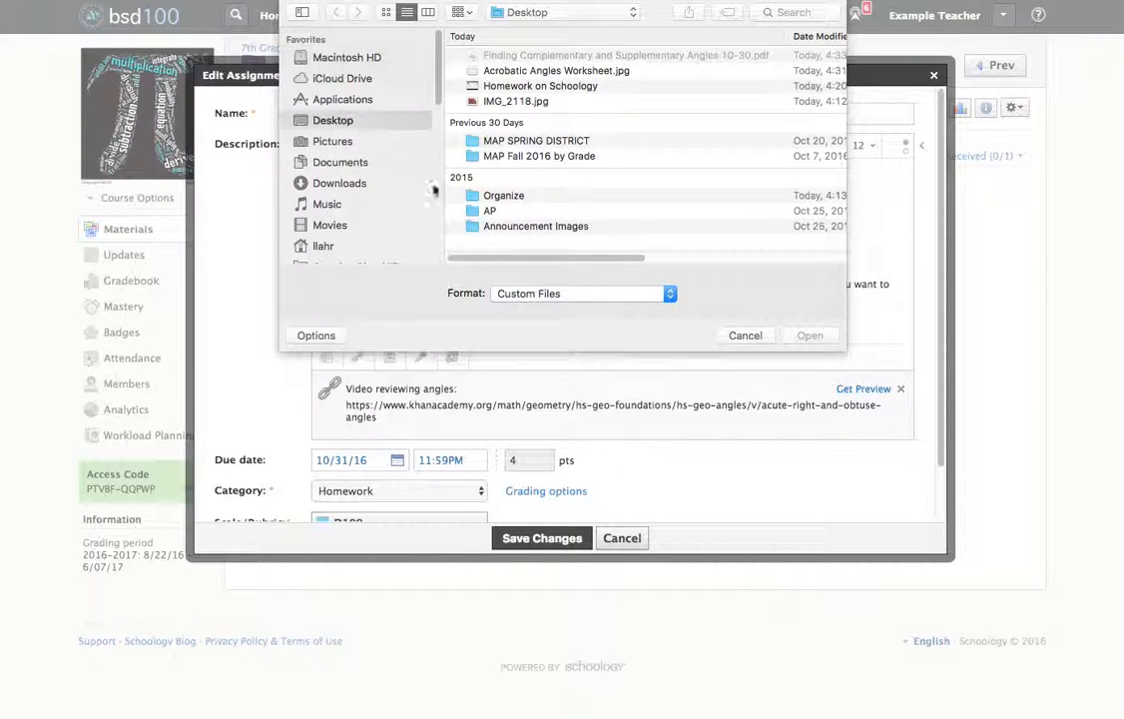
left_click(527, 101)
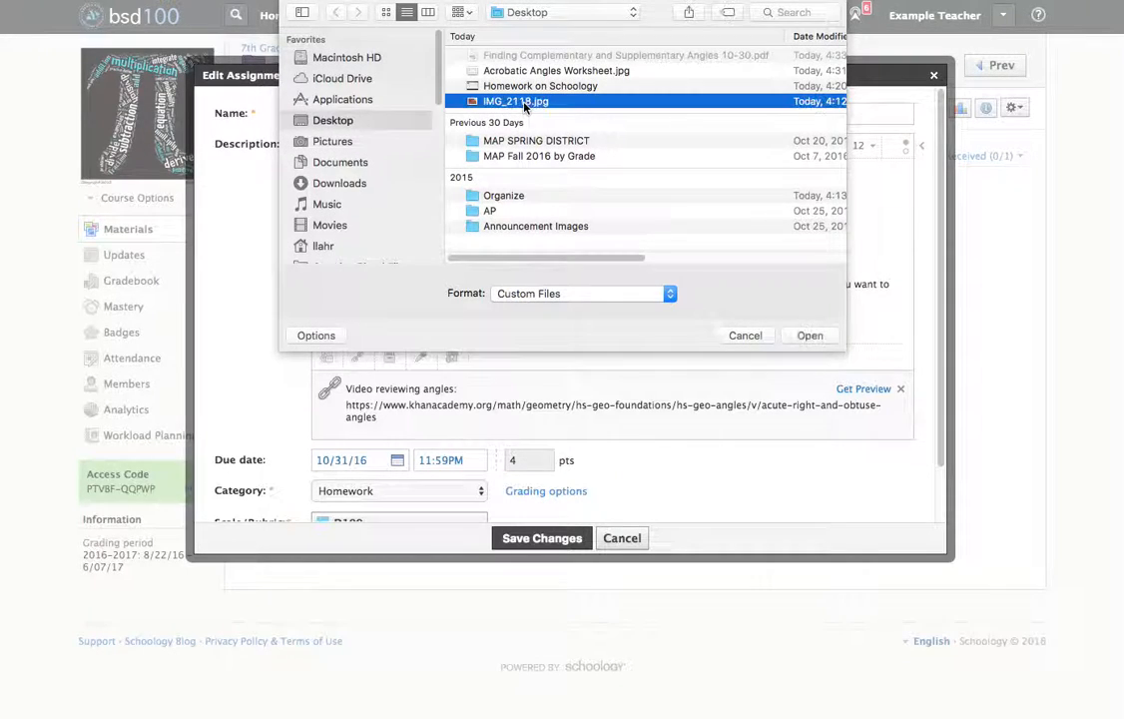
left_click(816, 337)
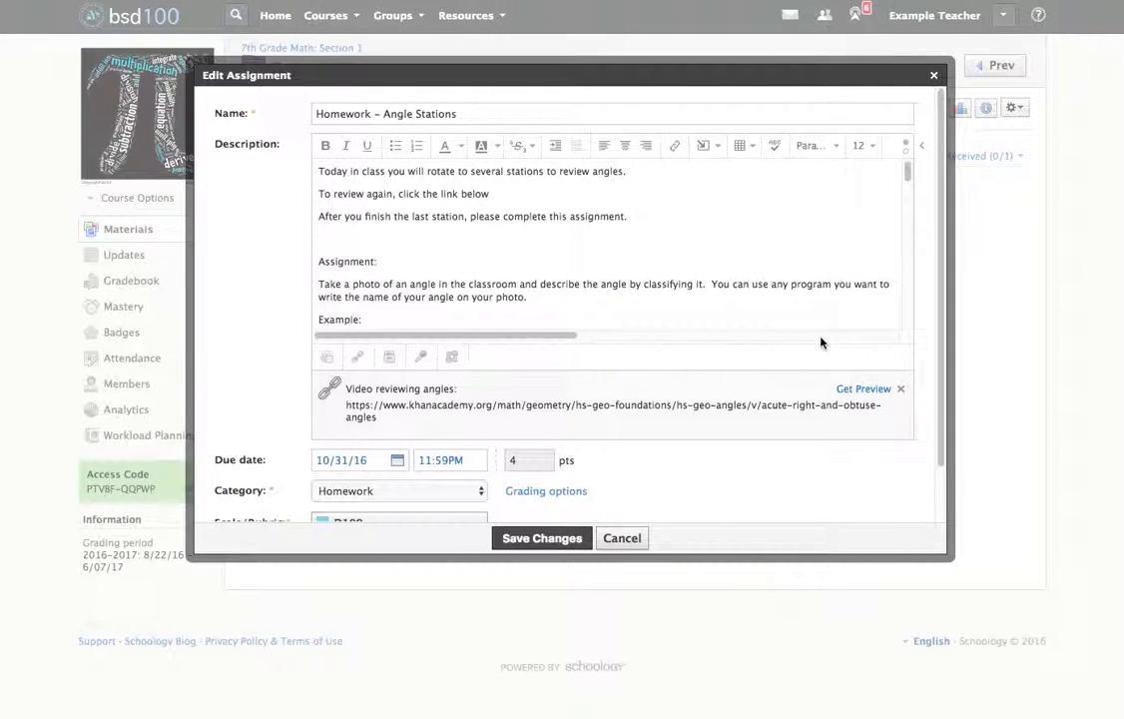
Shrink the inserted example photo proportionally so that it fits within the width of the description.
scroll(685, 258, "down", 10)
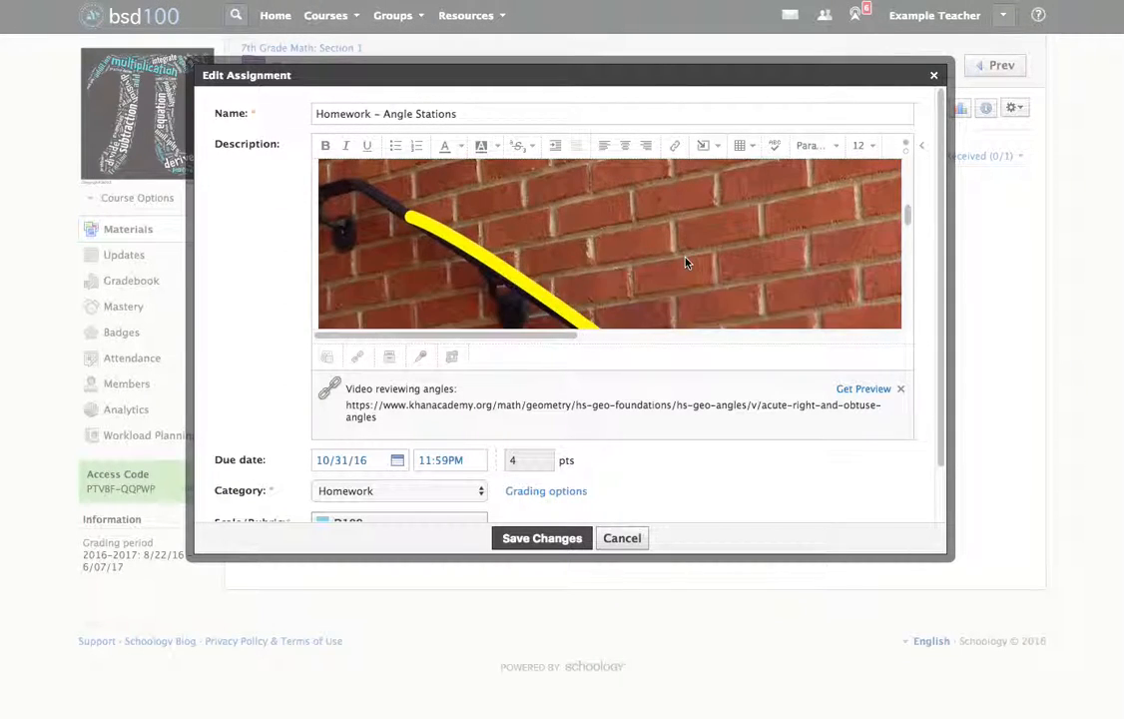
scroll(685, 262, "down", 10)
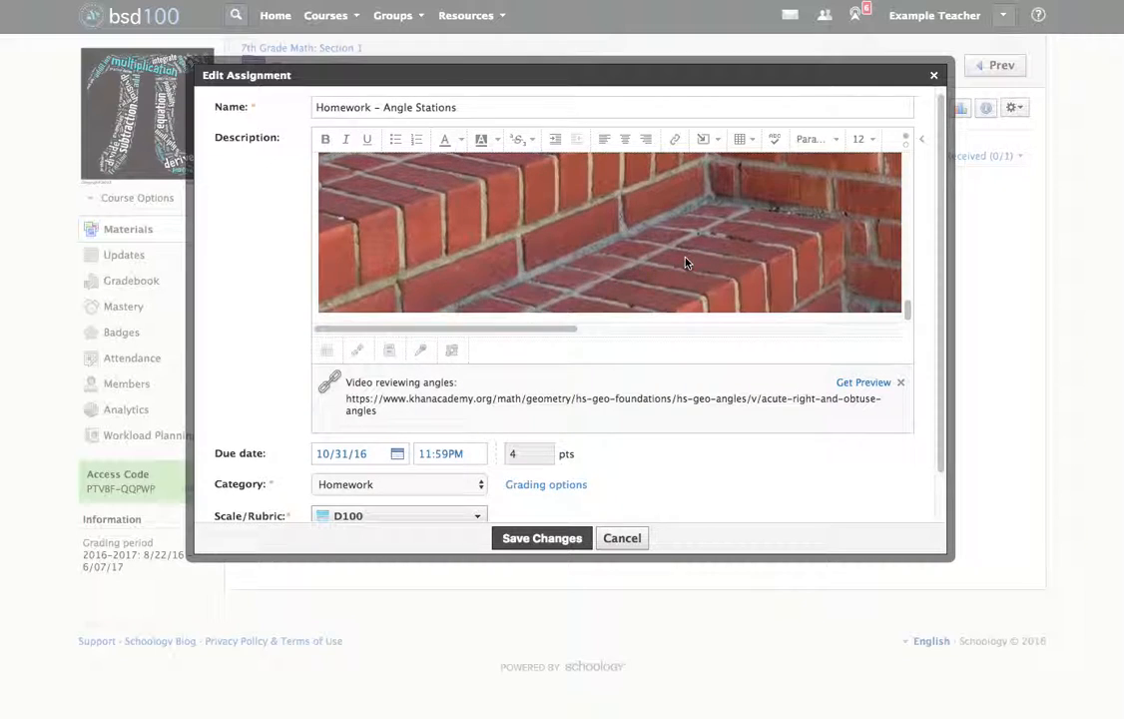
scroll(684, 262, "down", 2)
left_click(409, 246)
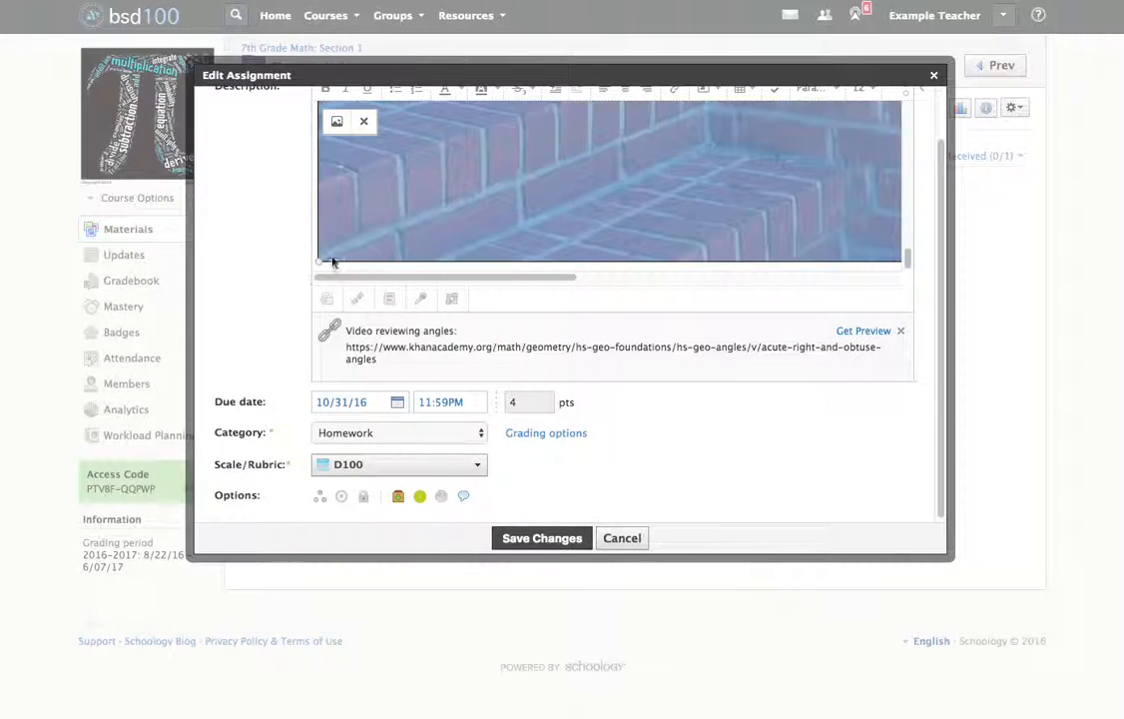
left_click_drag(319, 262, 639, 87)
scroll(544, 255, "up", 5)
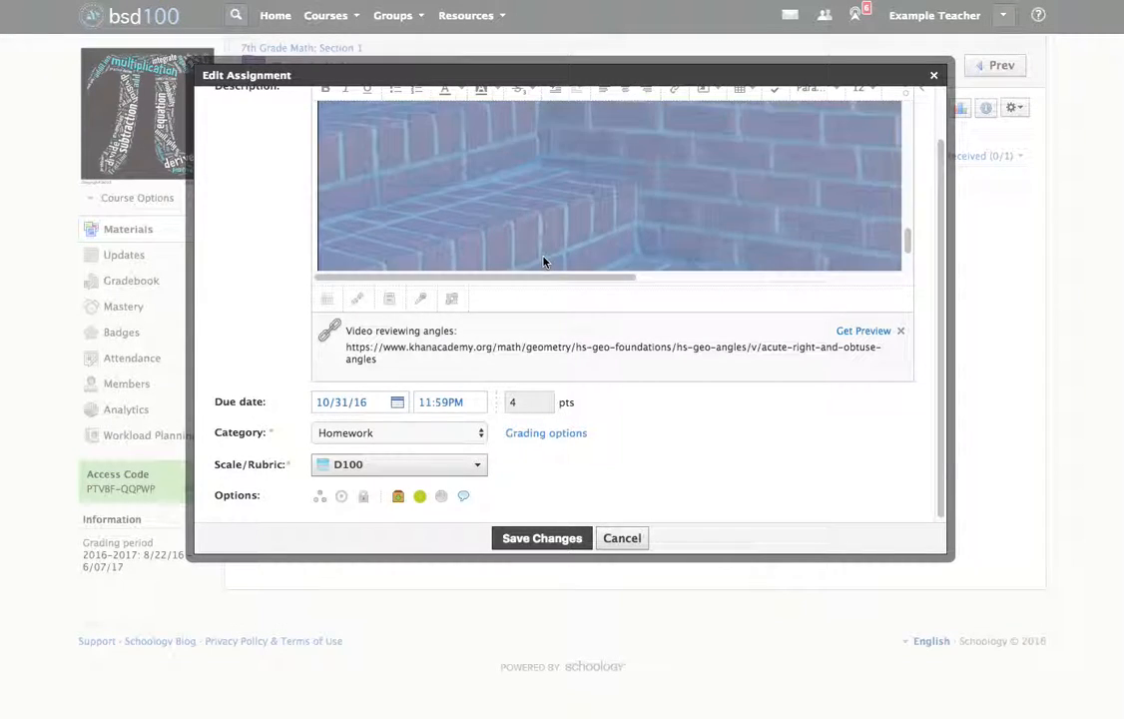
scroll(421, 197, "up", 3)
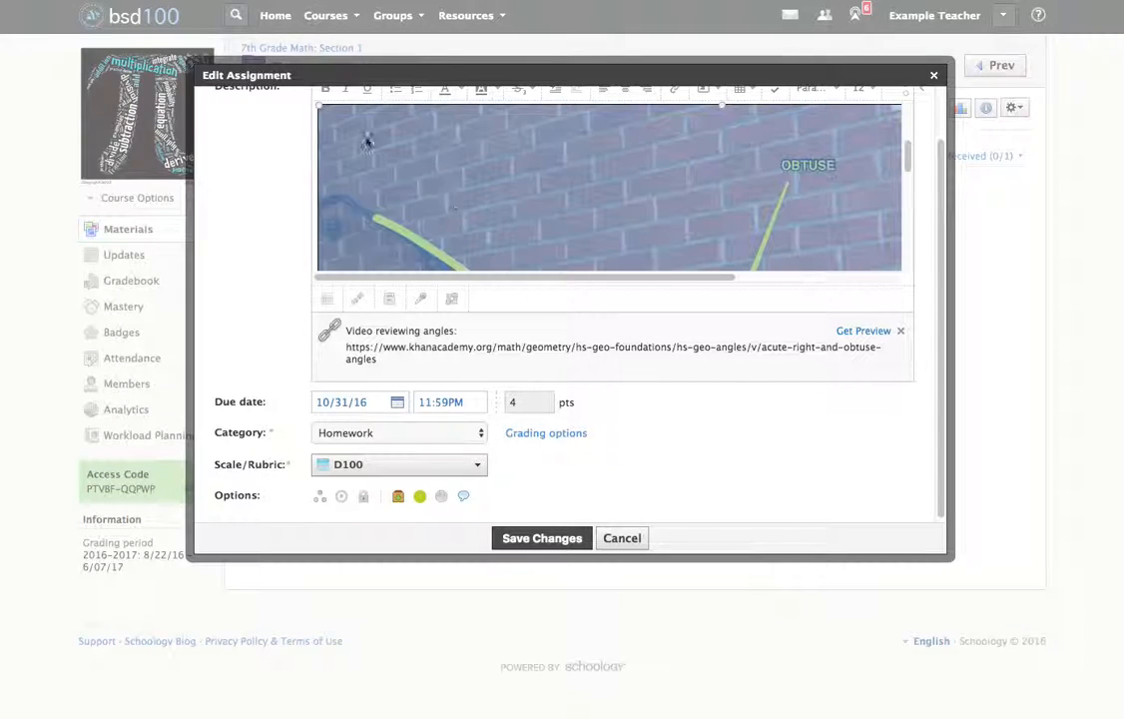
left_click(529, 261)
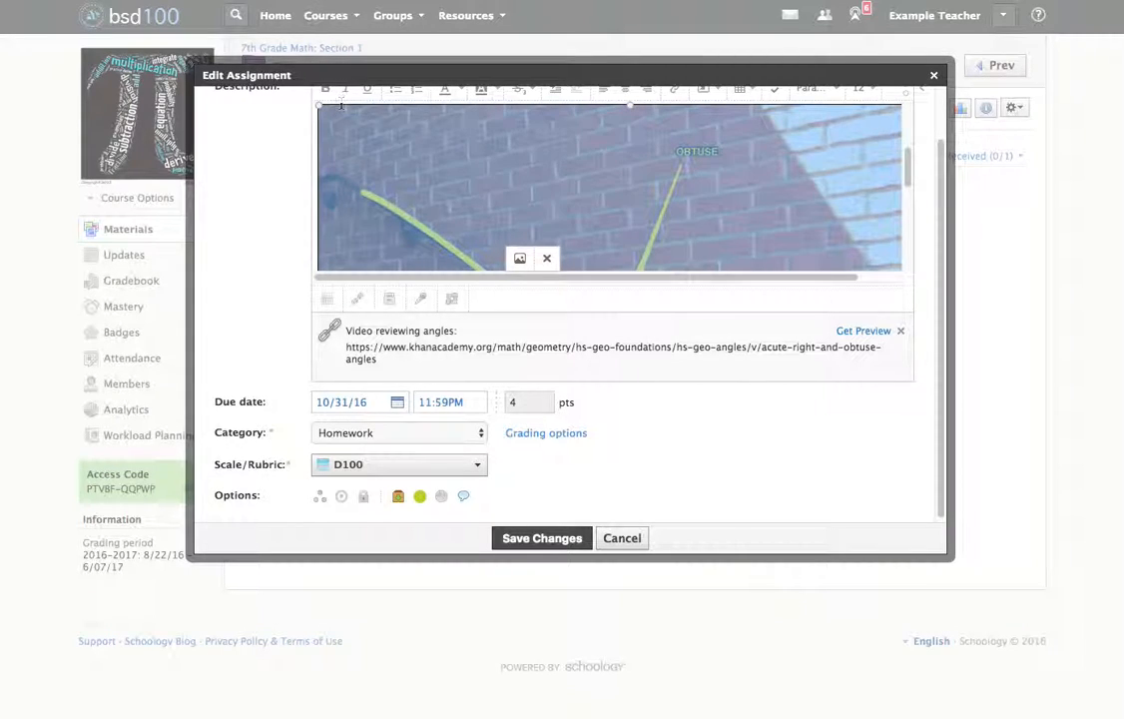
left_click(818, 187)
Reduce the example photo further to about three-fifths of the description's width.
scroll(819, 186, "up", 3)
scroll(818, 187, "down", 2)
scroll(819, 186, "down", 1)
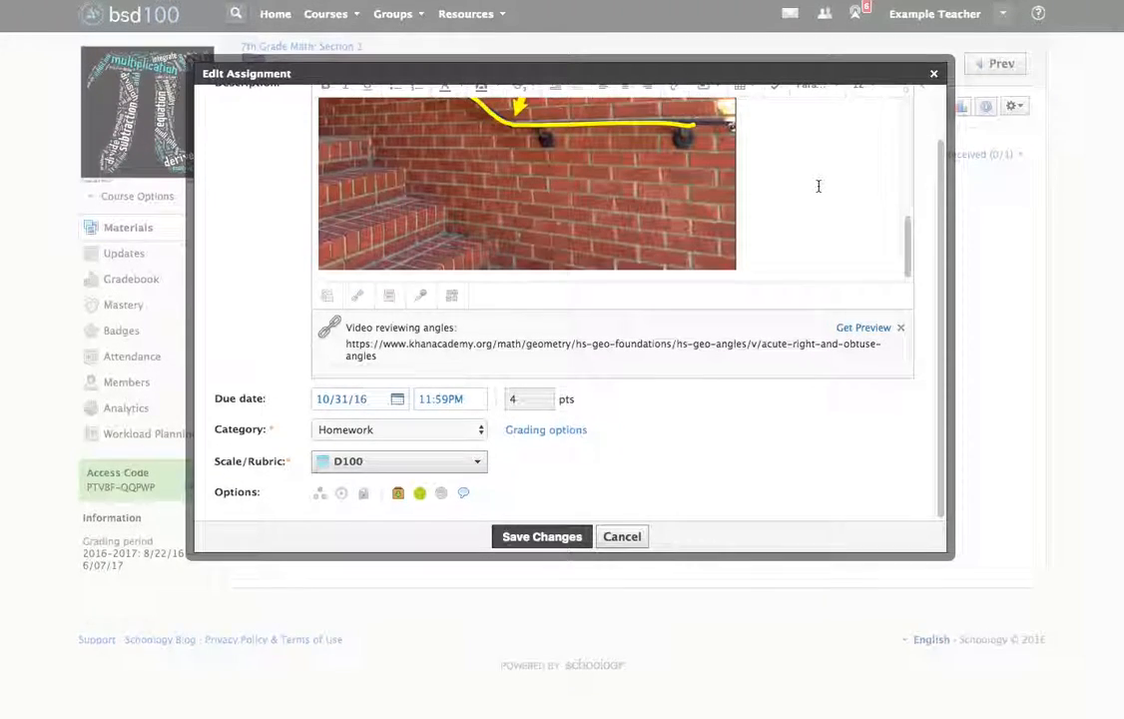
left_click(672, 267)
left_click_drag(737, 272, 603, 218)
left_click(766, 236)
Review the description with the resized photo, save the assignment changes and look over the posted homework page.
scroll(766, 236, "up", 5)
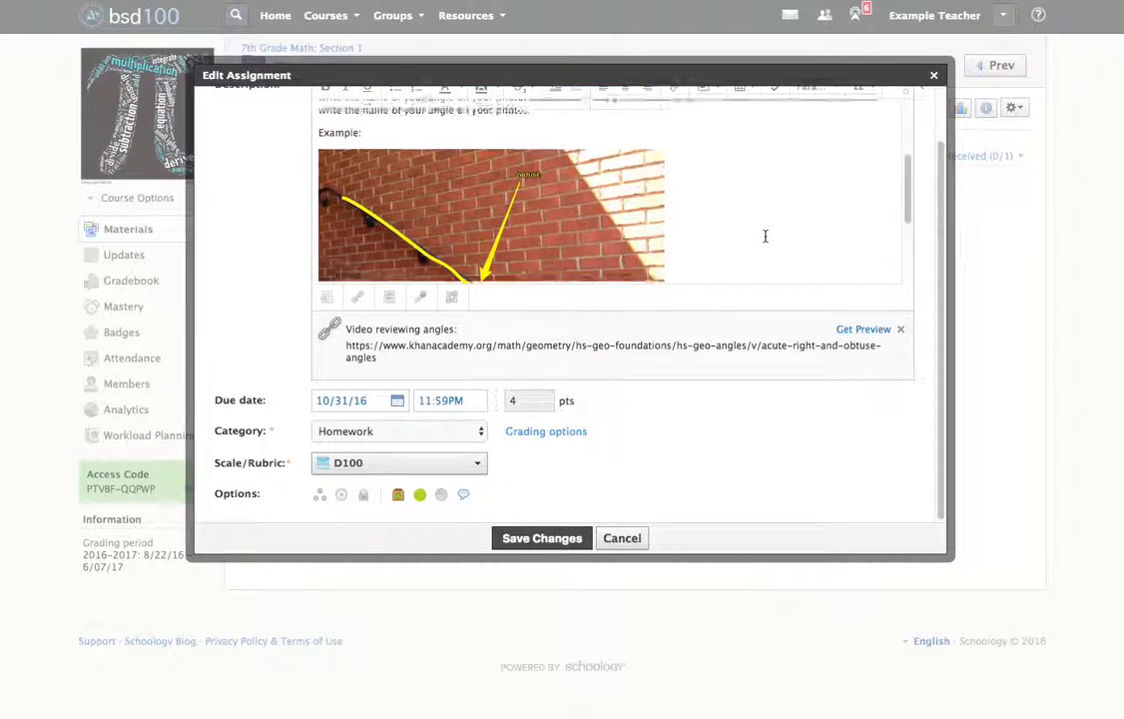
scroll(765, 237, "up", 2)
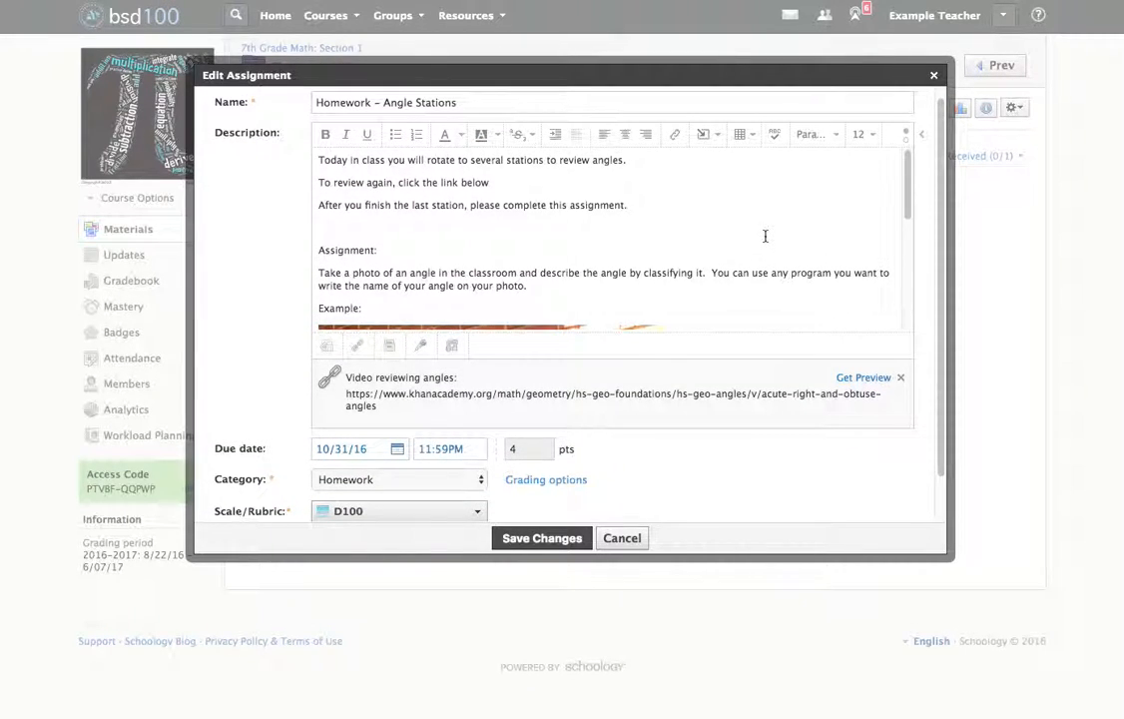
scroll(766, 235, "down", 3)
scroll(766, 235, "down", 3)
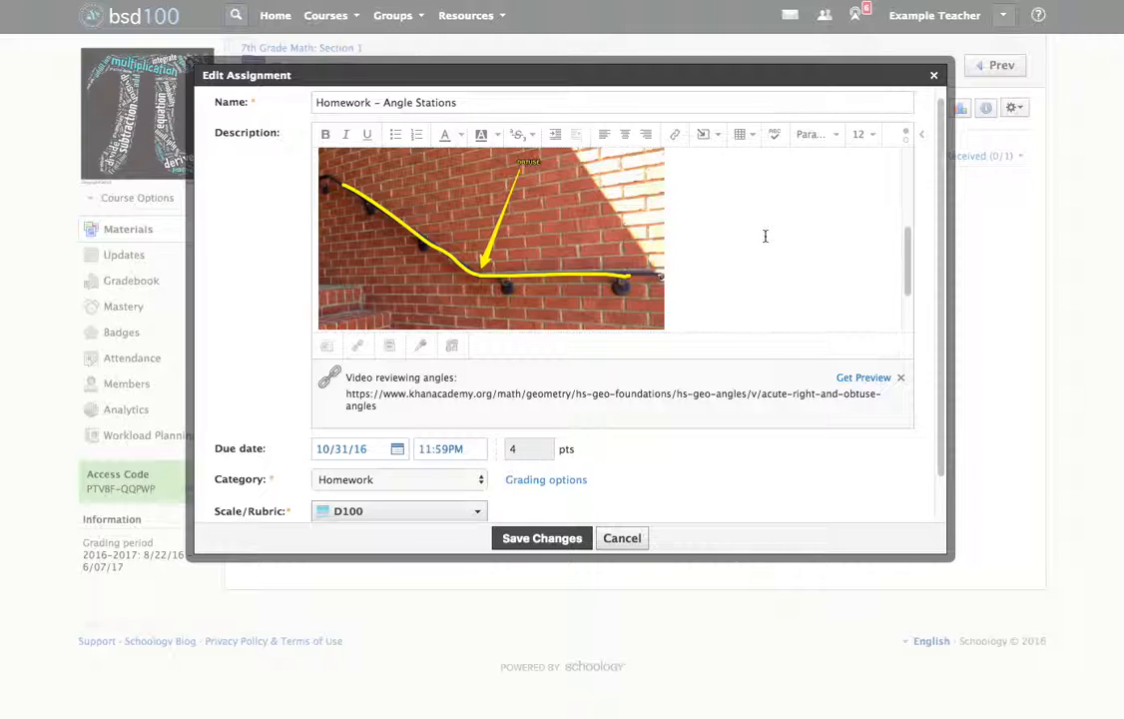
scroll(765, 236, "down", 2)
scroll(766, 236, "up", 5)
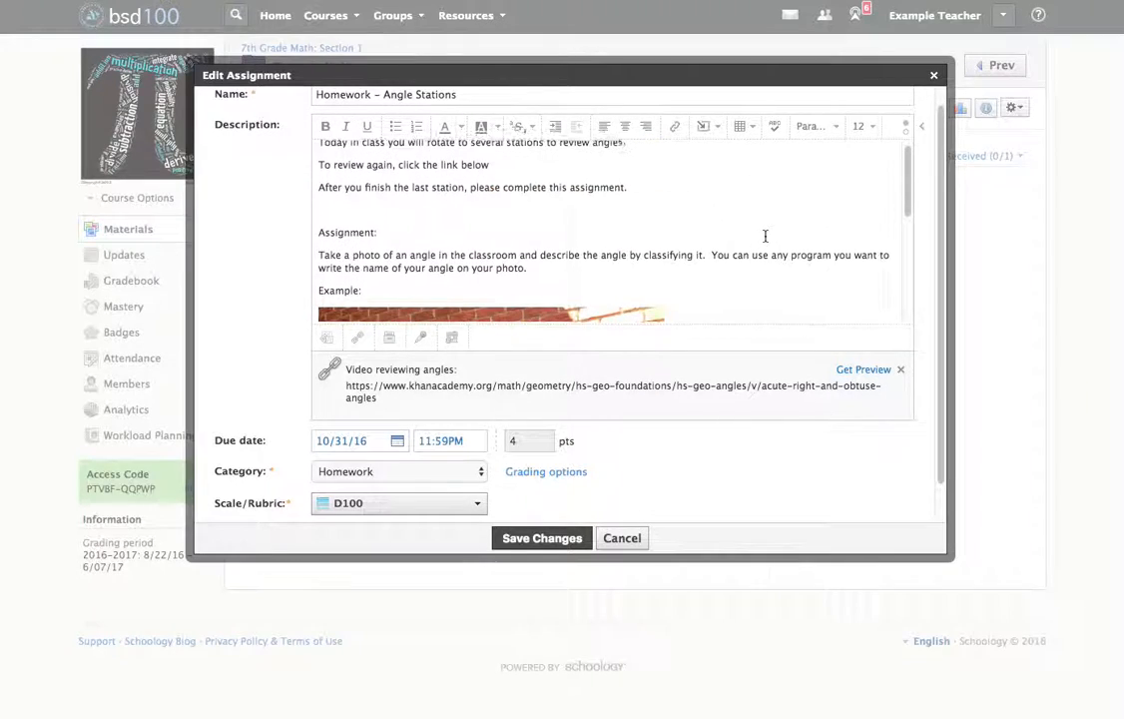
scroll(766, 236, "down", 3)
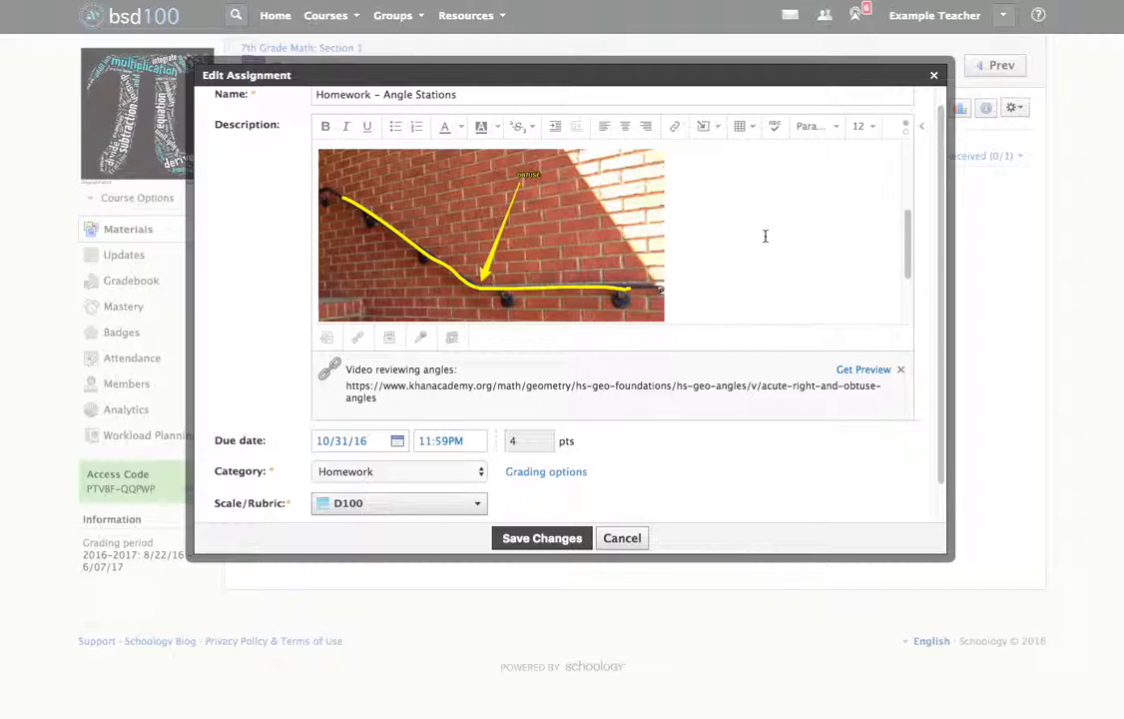
left_click(544, 538)
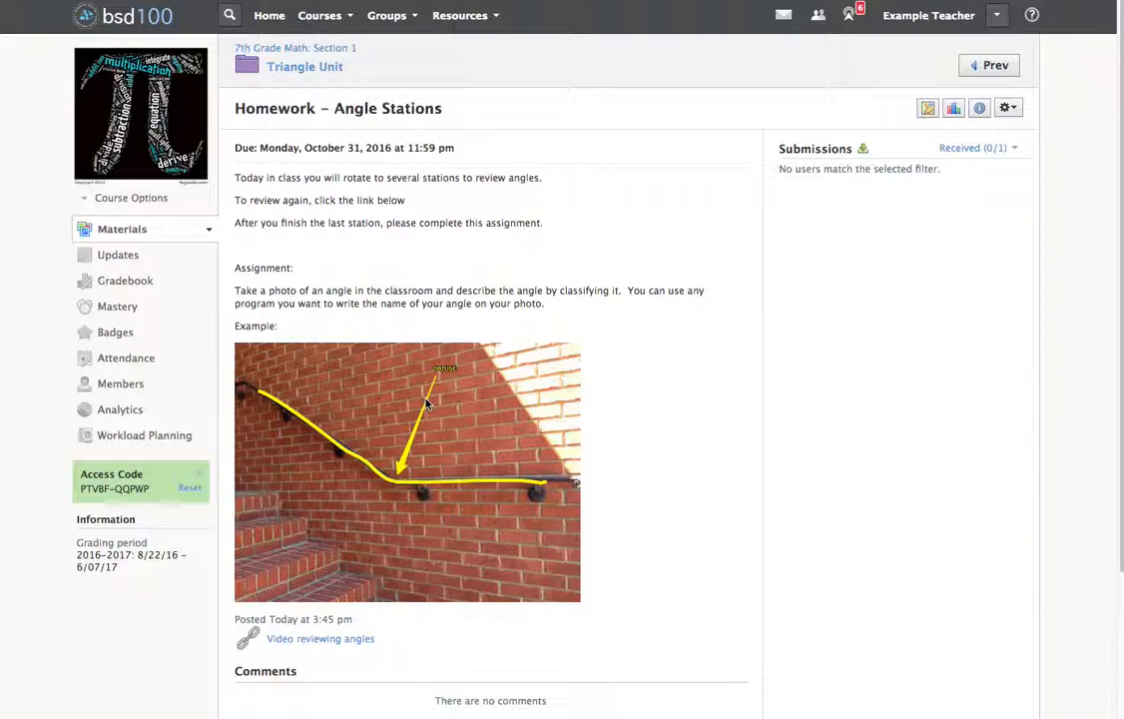
scroll(392, 376, "down", 2)
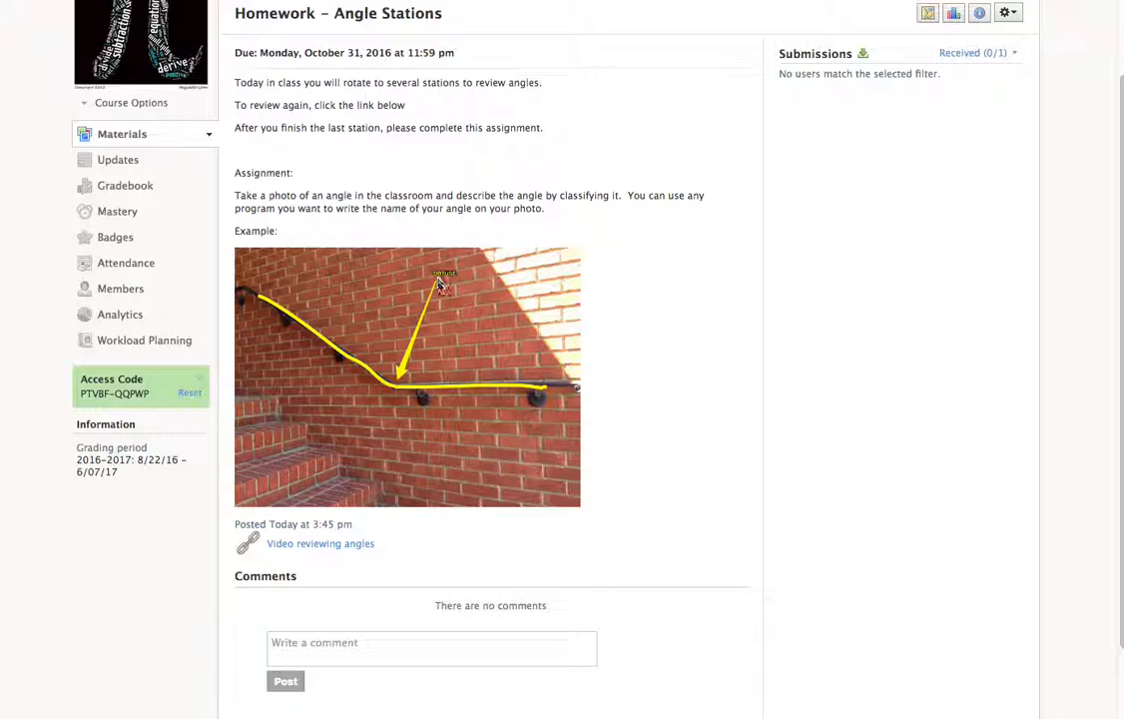
scroll(437, 286, "up", 1)
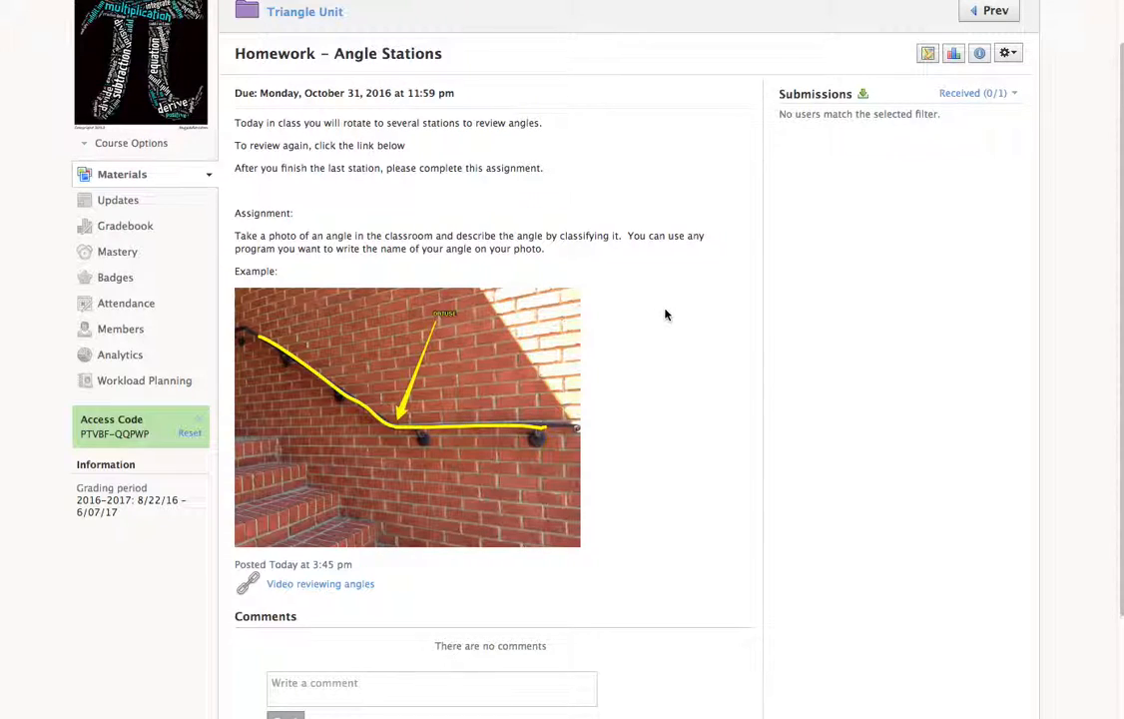
scroll(664, 313, "up", 1)
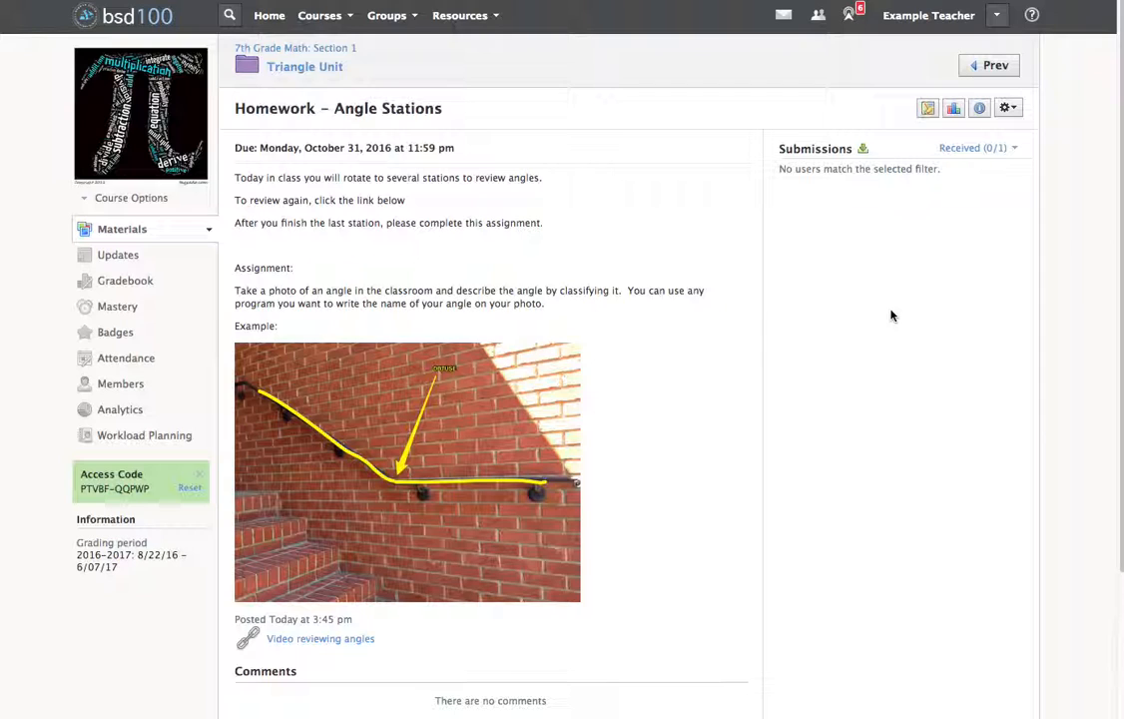
Reopen the Homework – Angle Stations assignment for editing and open the recorder for an audio-only attachment.
left_click(1010, 108)
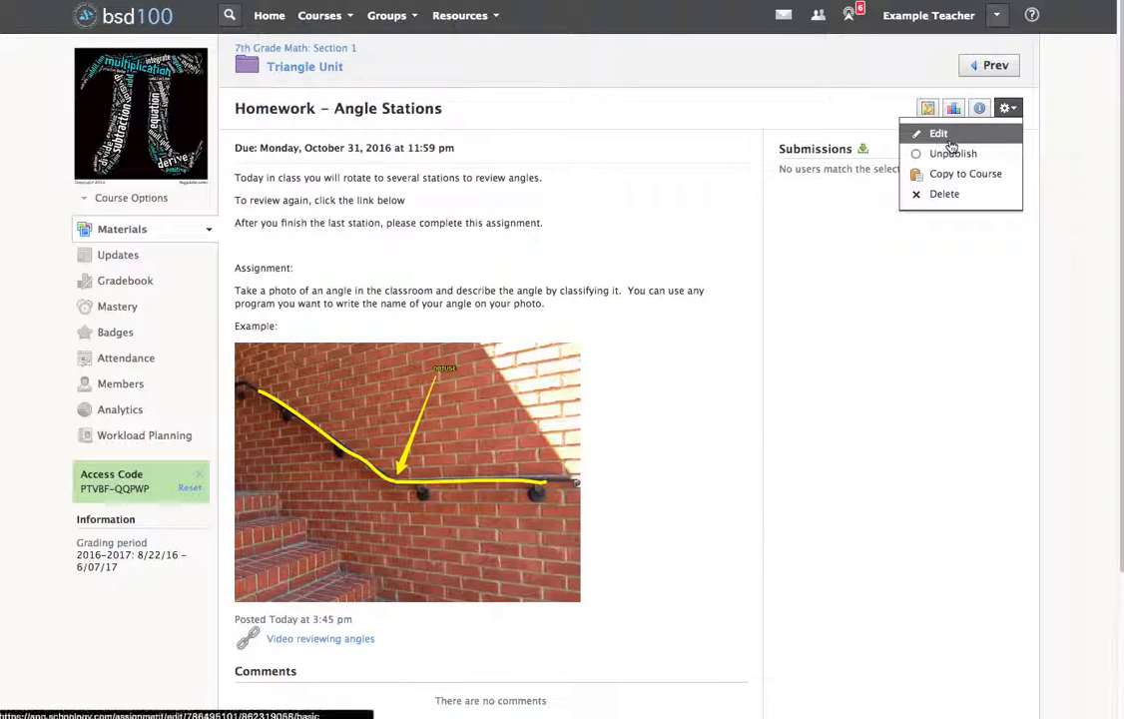
left_click(950, 140)
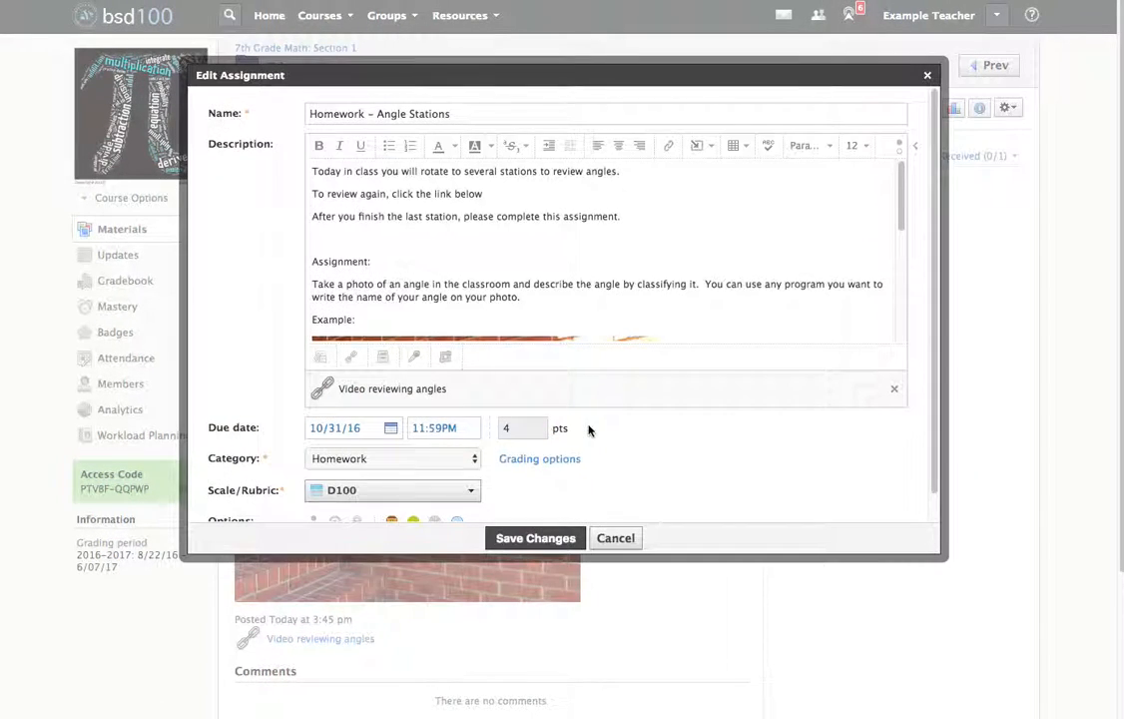
scroll(590, 430, "down", 1)
scroll(576, 250, "down", 3)
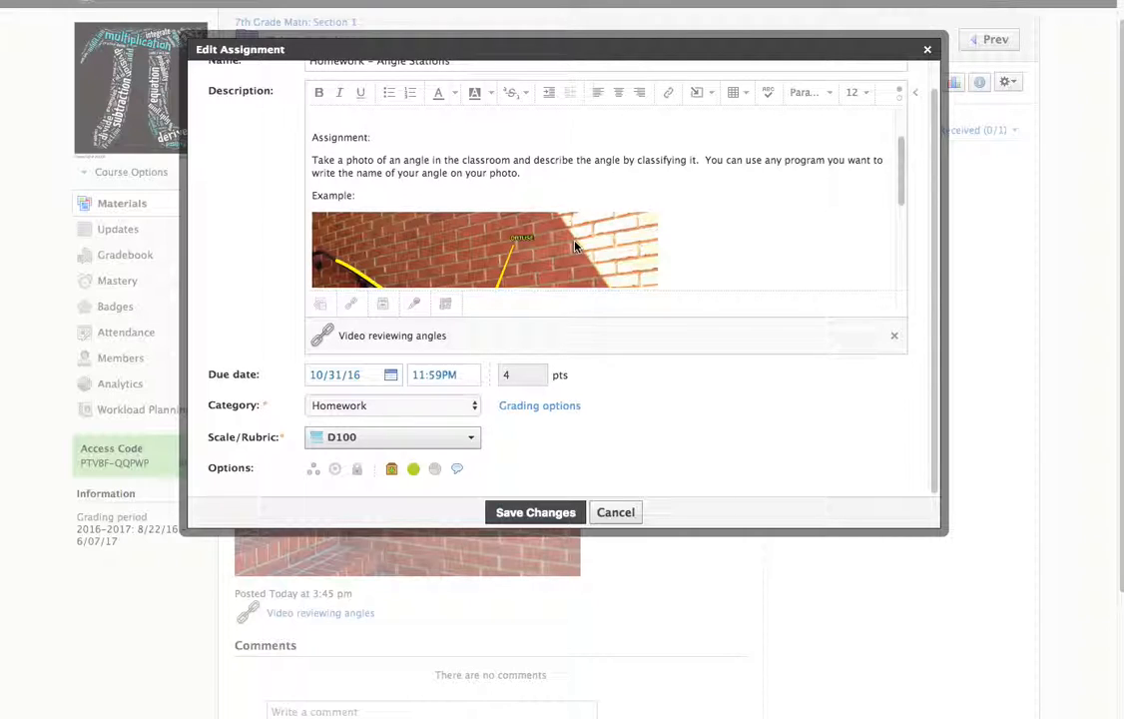
left_click(414, 307)
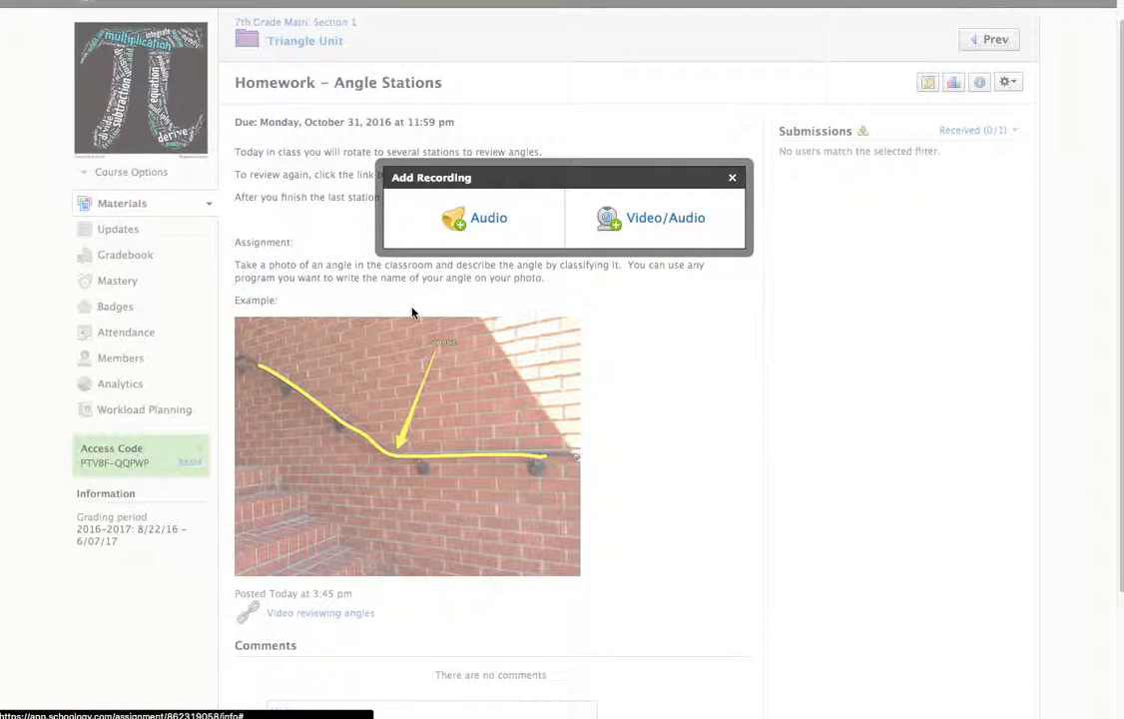
left_click(487, 228)
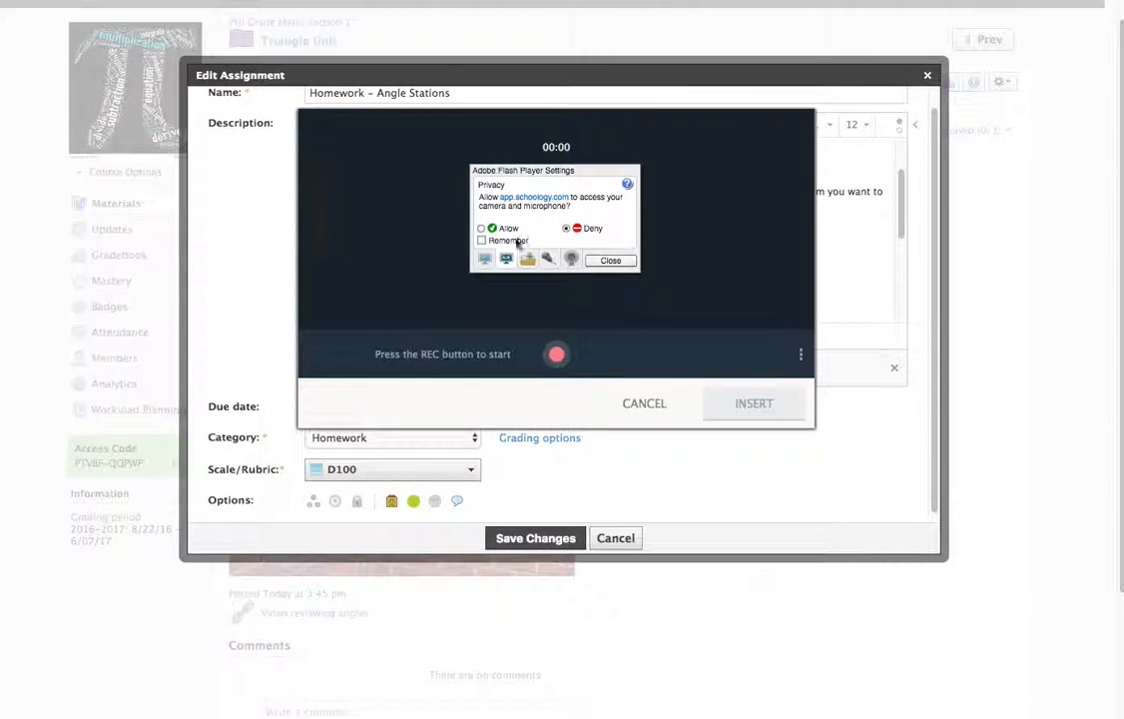
Allow app.schoology.com to use the camera and microphone, have the choice remembered, and start recording audio.
left_click(481, 228)
left_click(482, 241)
left_click(610, 260)
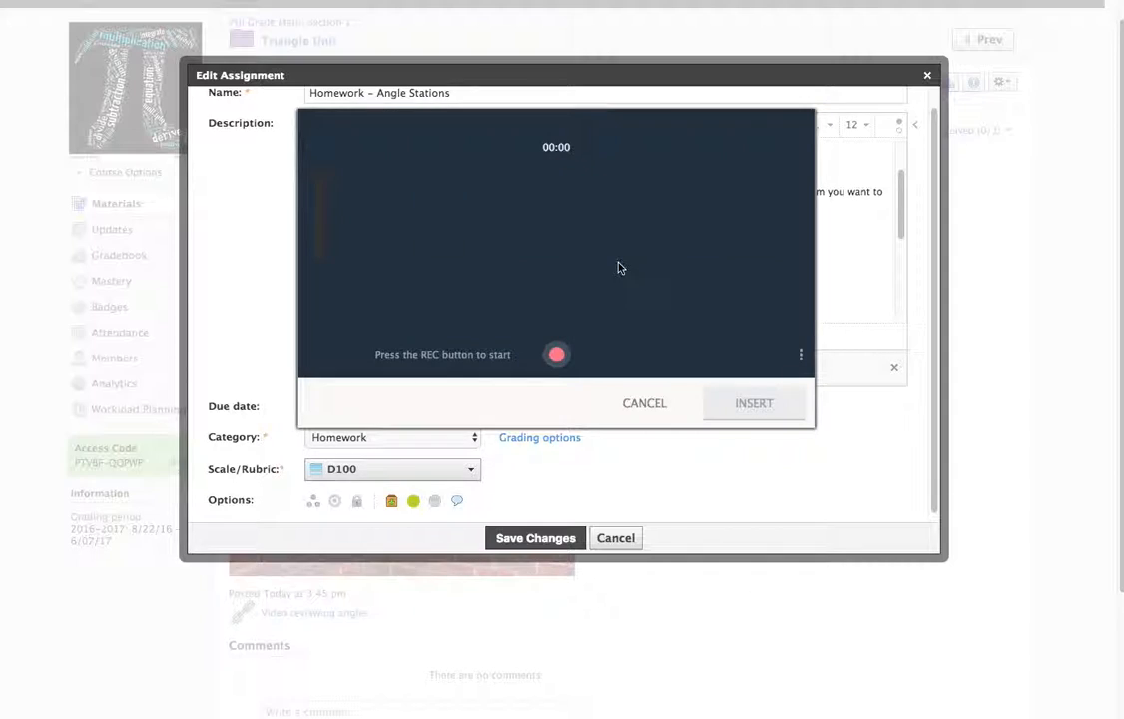
left_click(557, 356)
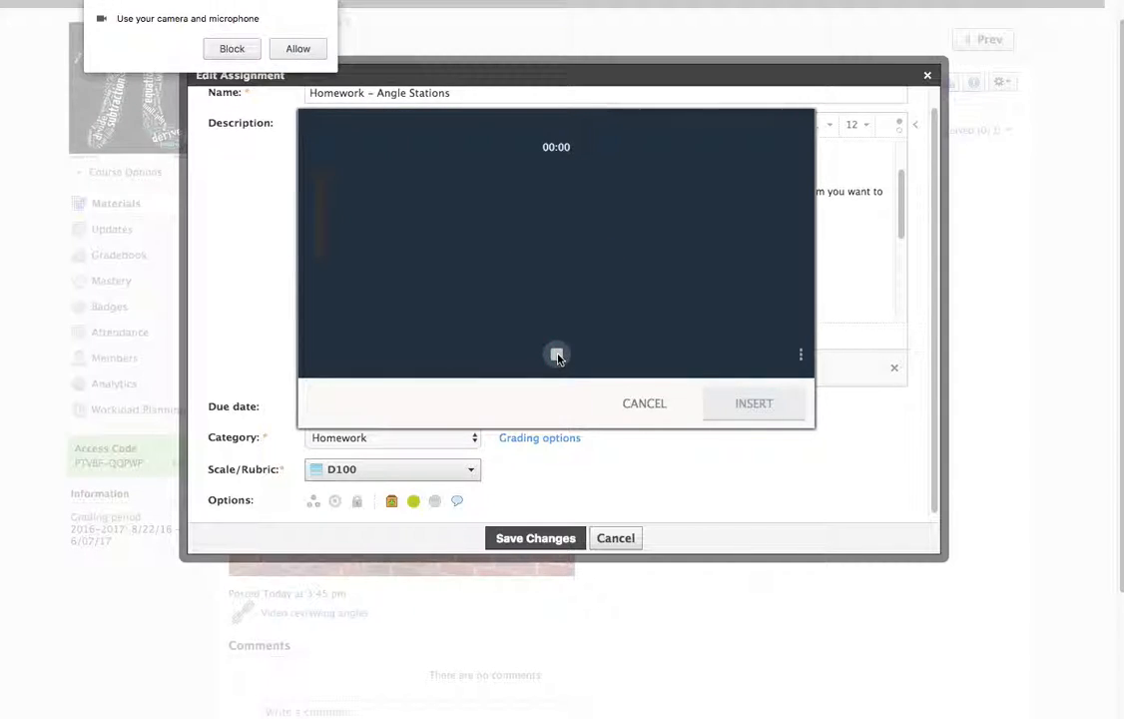
left_click(289, 51)
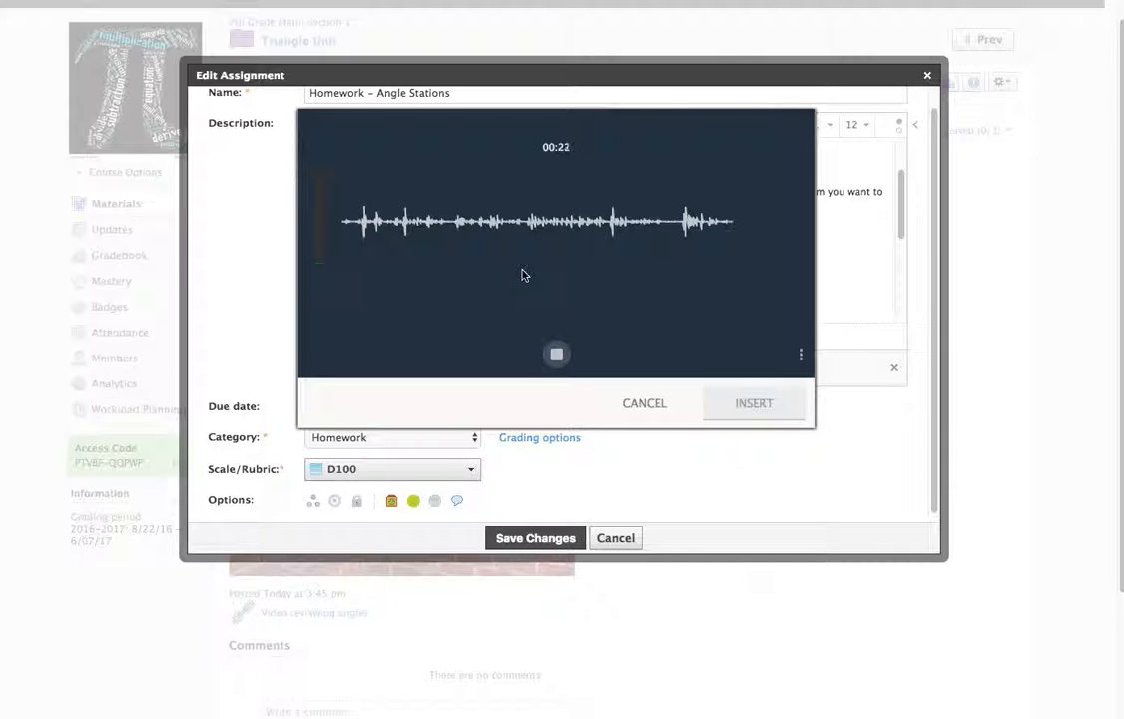
Stop the audio recording at about 23 seconds, insert it as an attachment after a brief playback, and save the assignment changes.
left_click(556, 353)
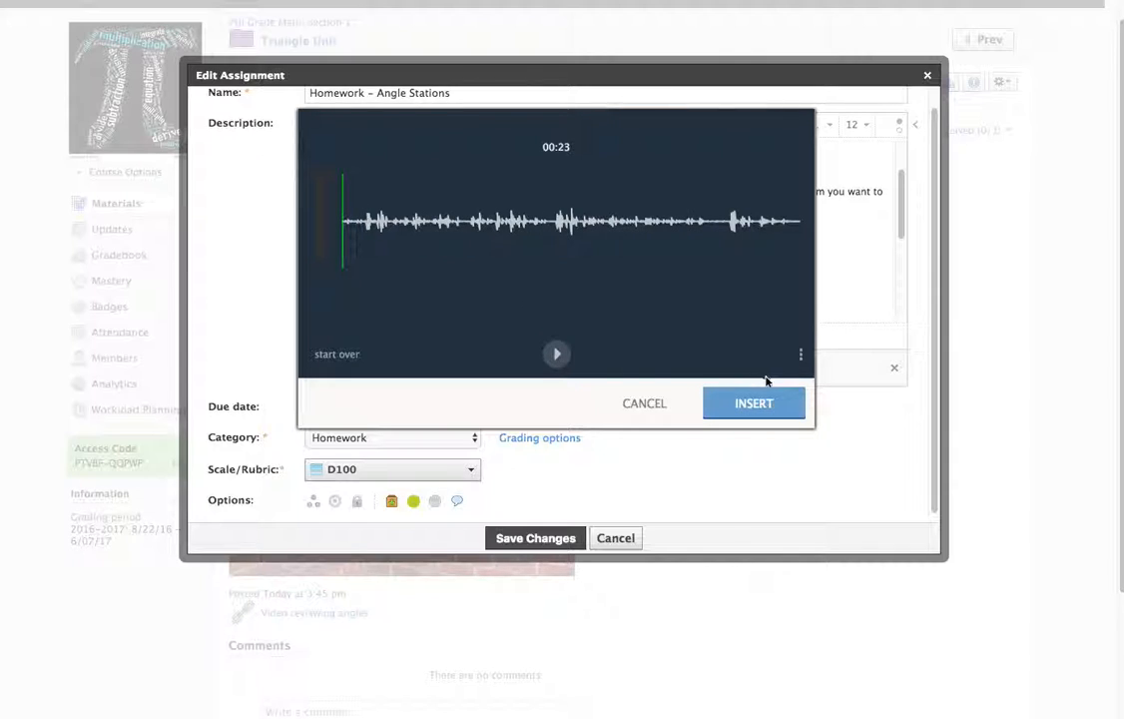
left_click(558, 356)
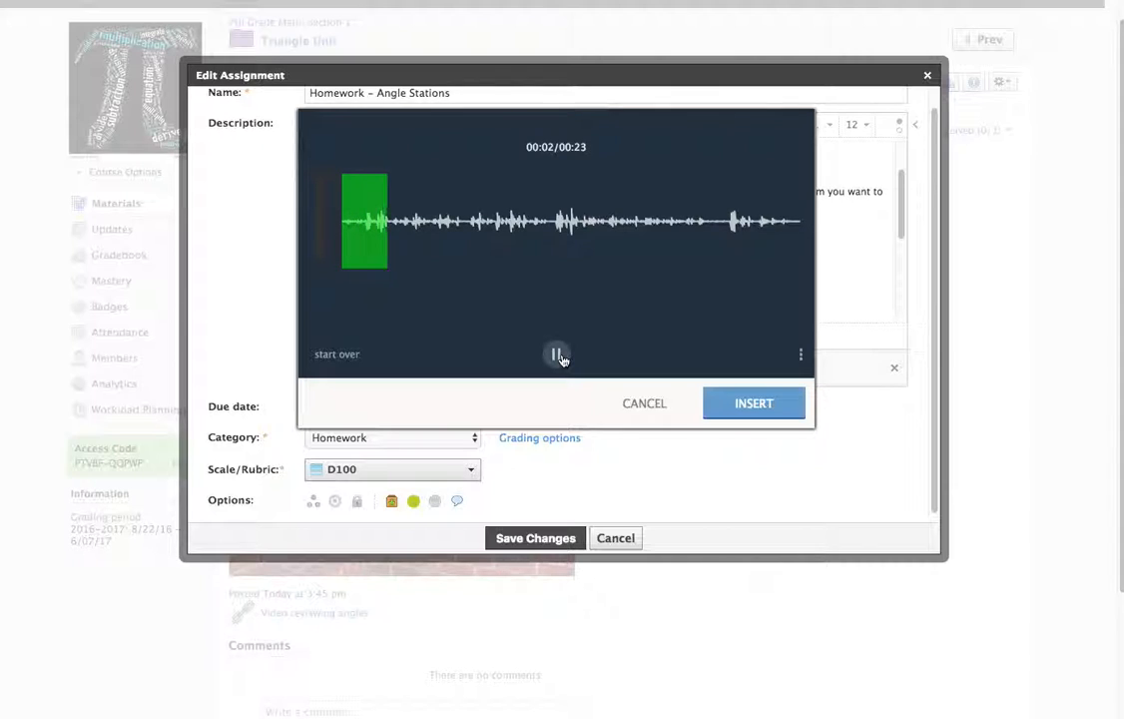
left_click(558, 356)
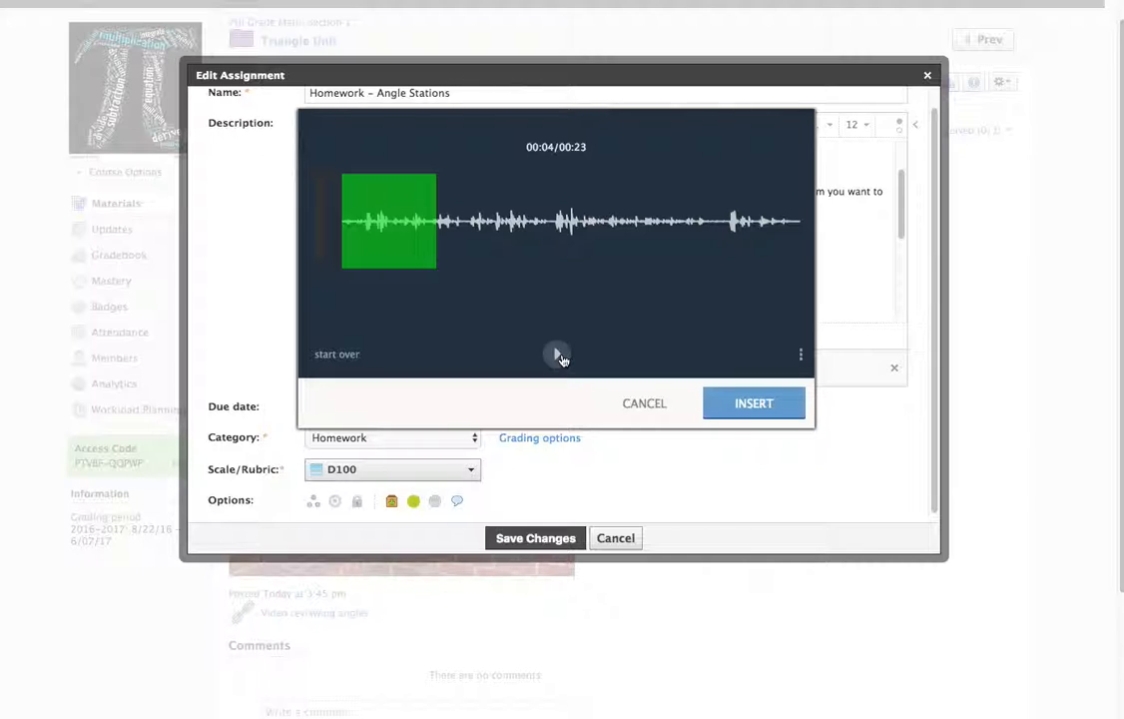
left_click(765, 403)
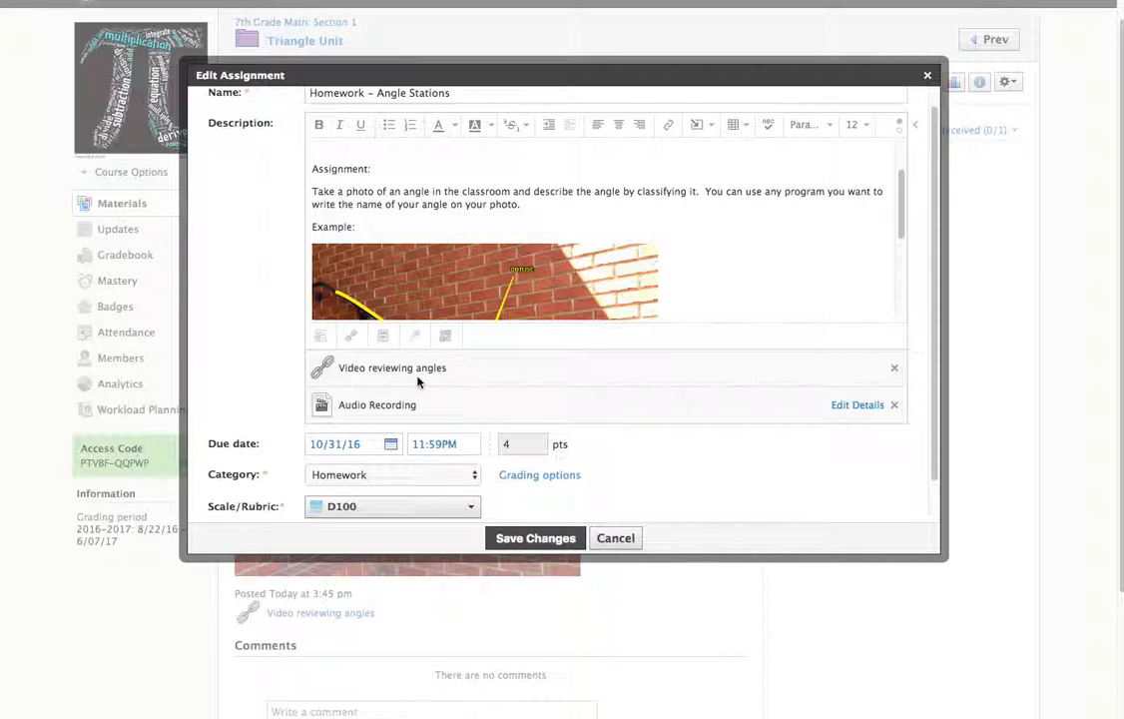
left_click(536, 538)
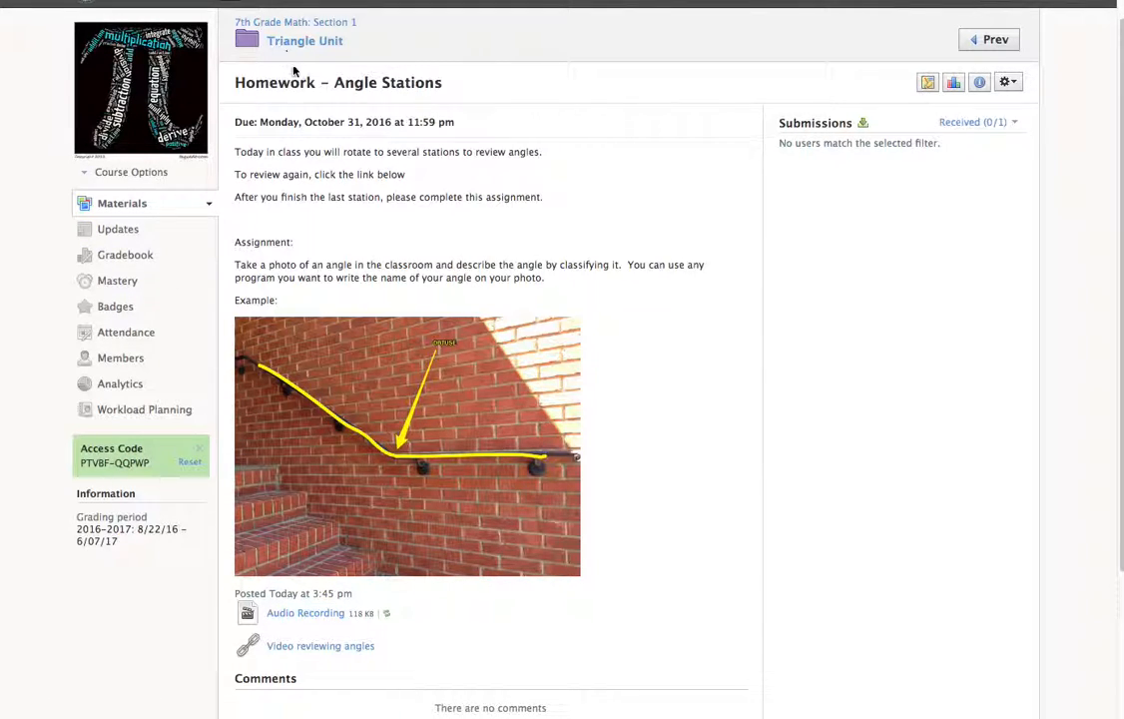
Start a new assignment in 7th Grade Math: Section 1 and attach "Finding Complementary and Supplementary Angles 10-30.pdf" from the Desktop.
left_click(296, 21)
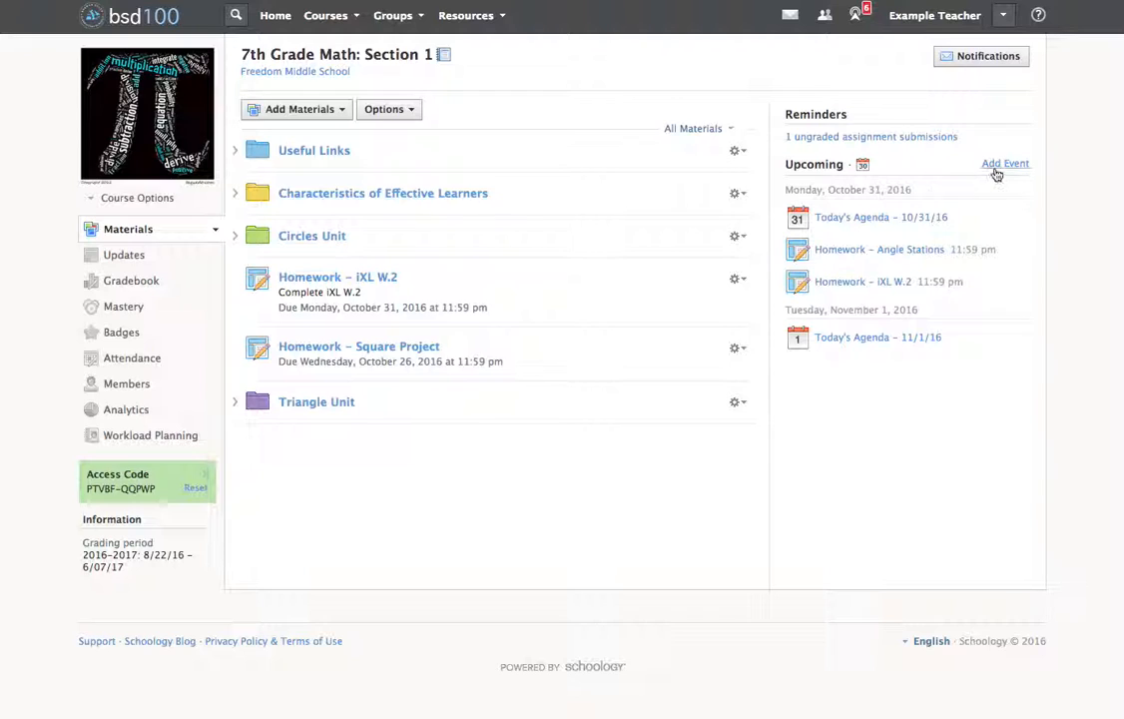
left_click(305, 109)
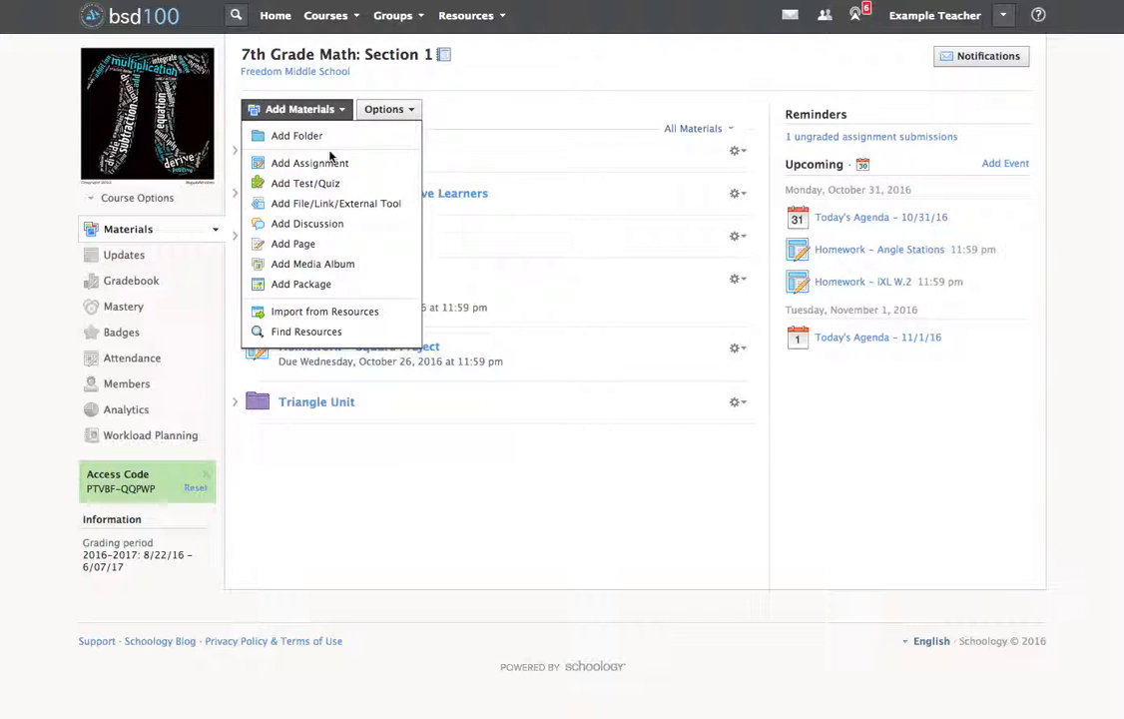
left_click(329, 161)
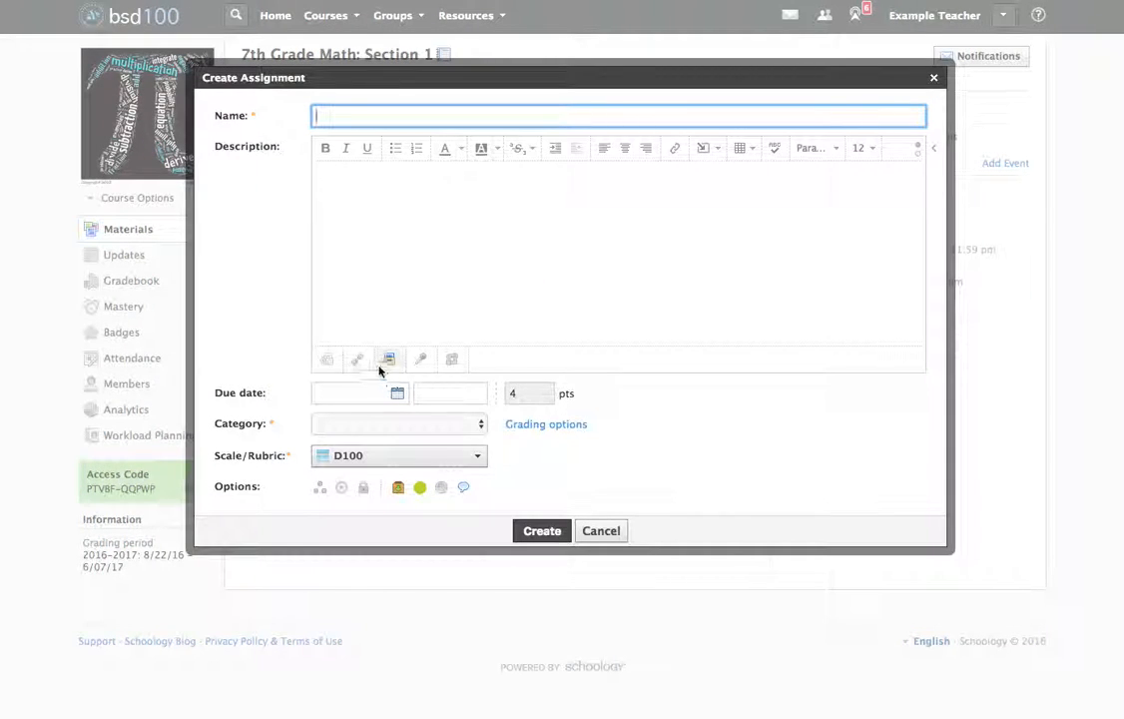
left_click(324, 360)
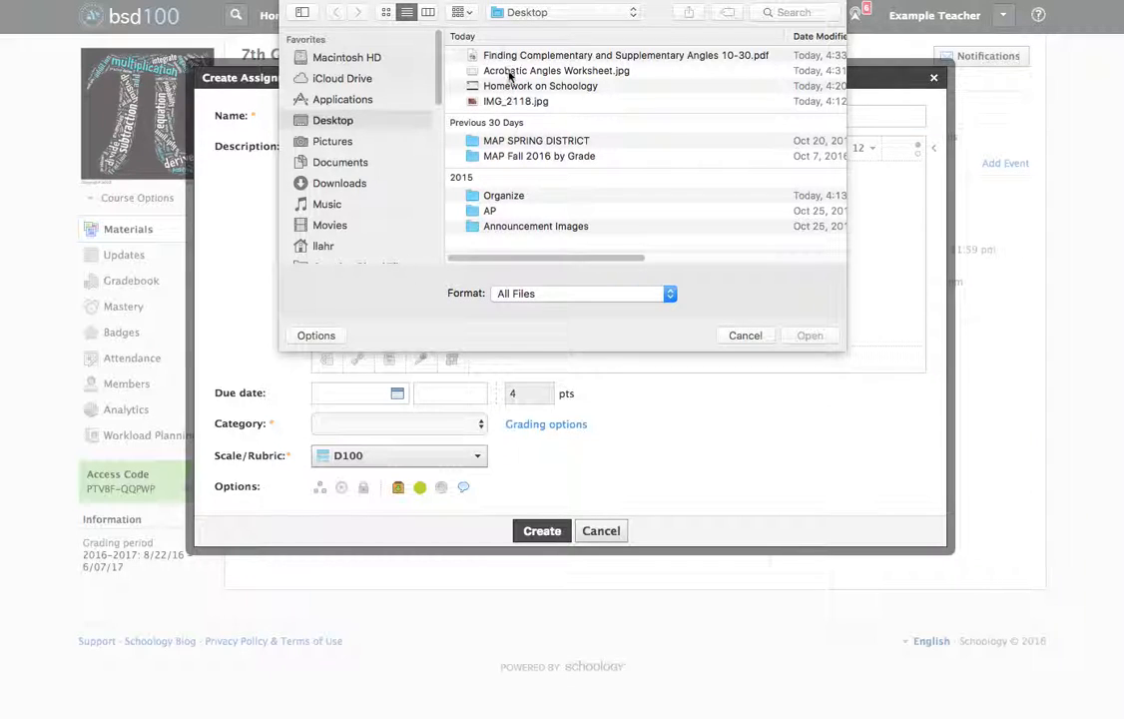
left_click(506, 57)
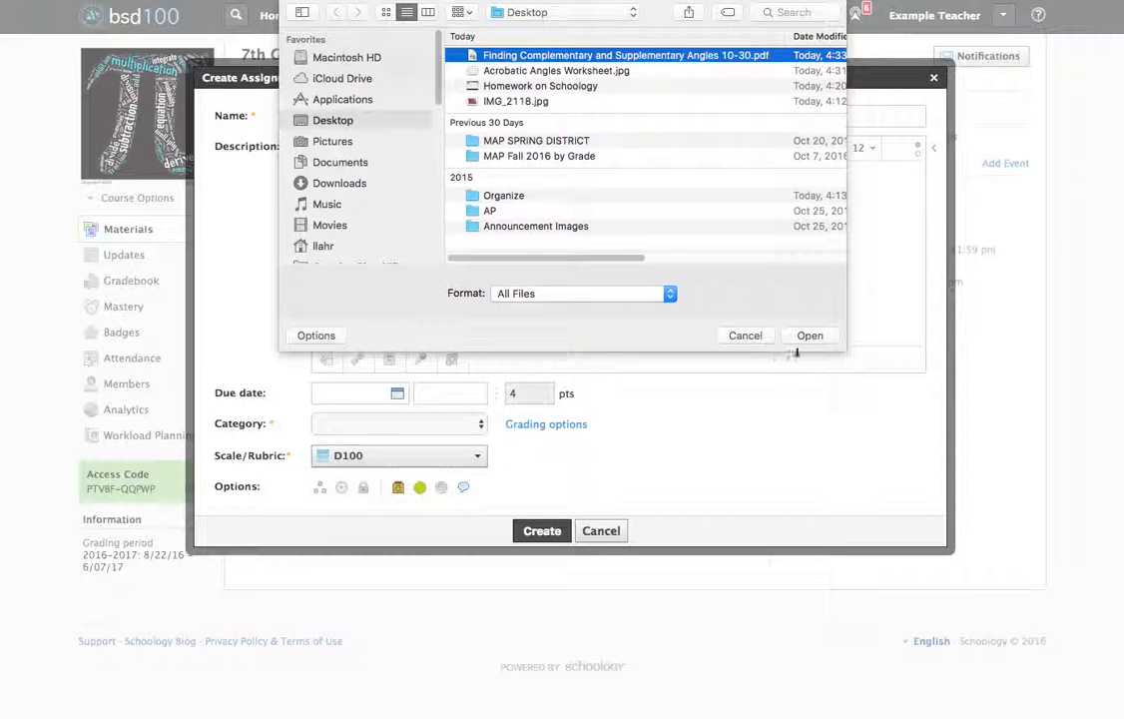
left_click(810, 336)
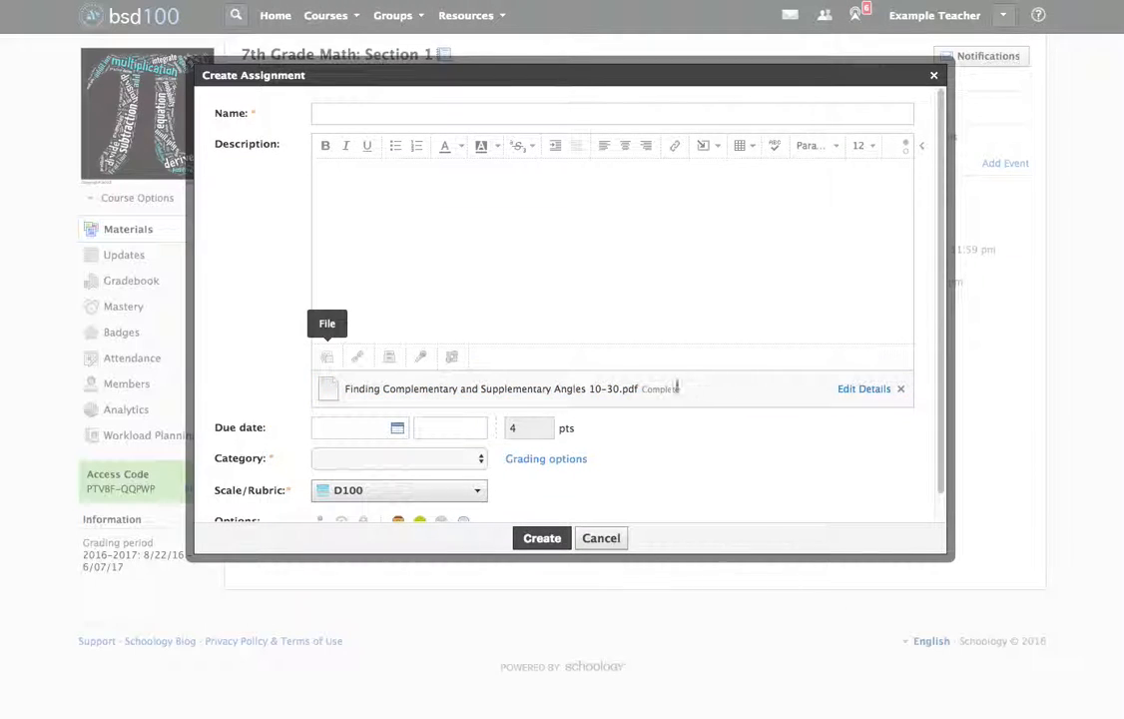